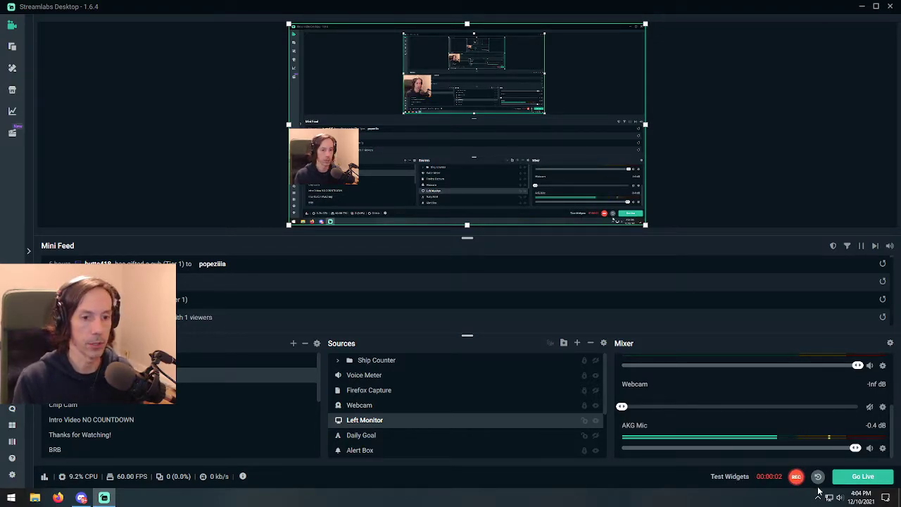
Step: Open Stream Deck from the system tray, then enlarge and reposition its window
left_click(818, 496)
left_click(817, 478)
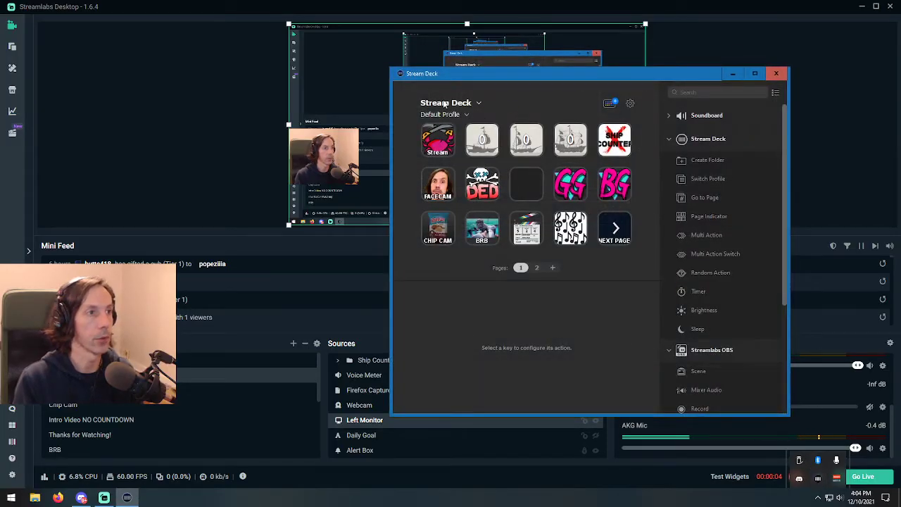
left_click_drag(388, 69, 264, 28)
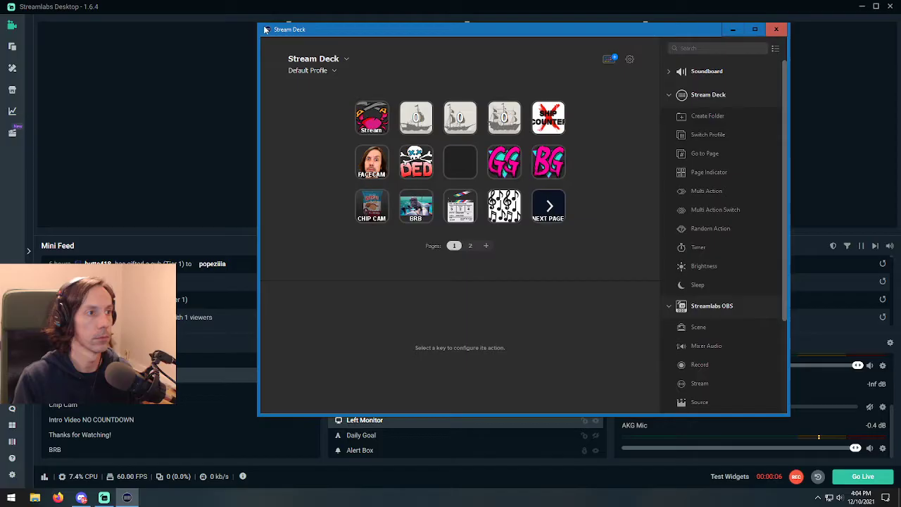
mouse_move(377, 38)
left_mouse_down()
mouse_move(601, 61)
mouse_move(346, 27)
mouse_move(352, 34)
left_mouse_up()
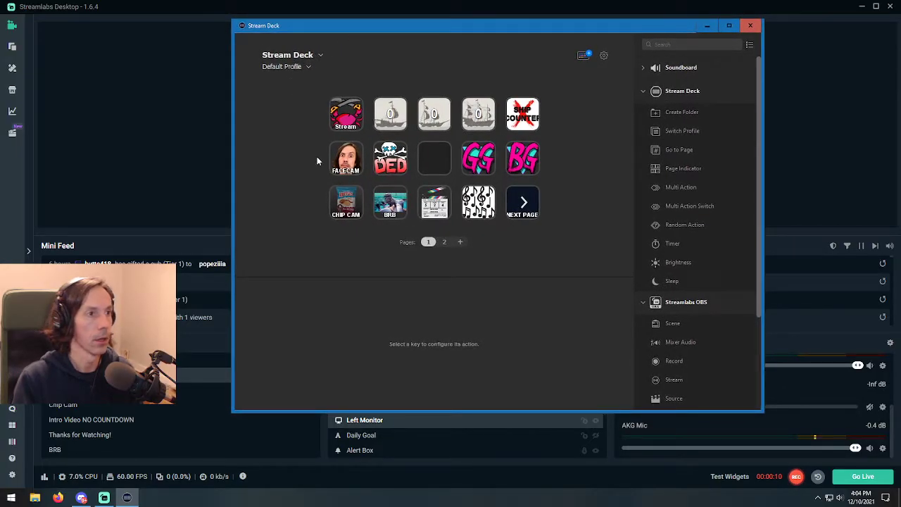
left_click(582, 56)
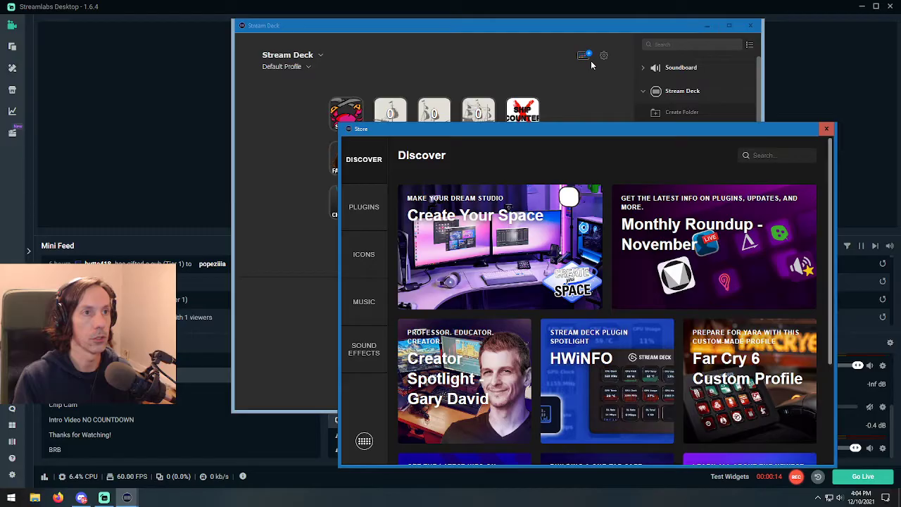
left_click_drag(521, 130, 464, 87)
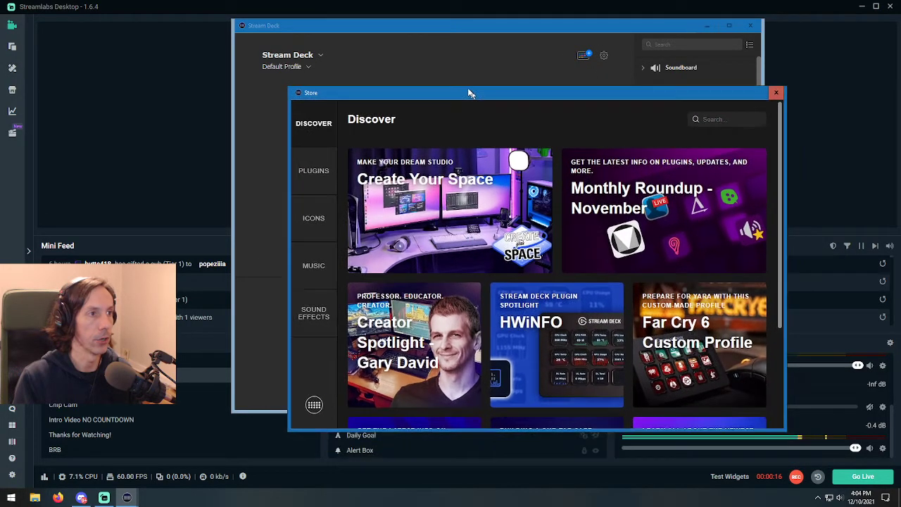
left_click(307, 166)
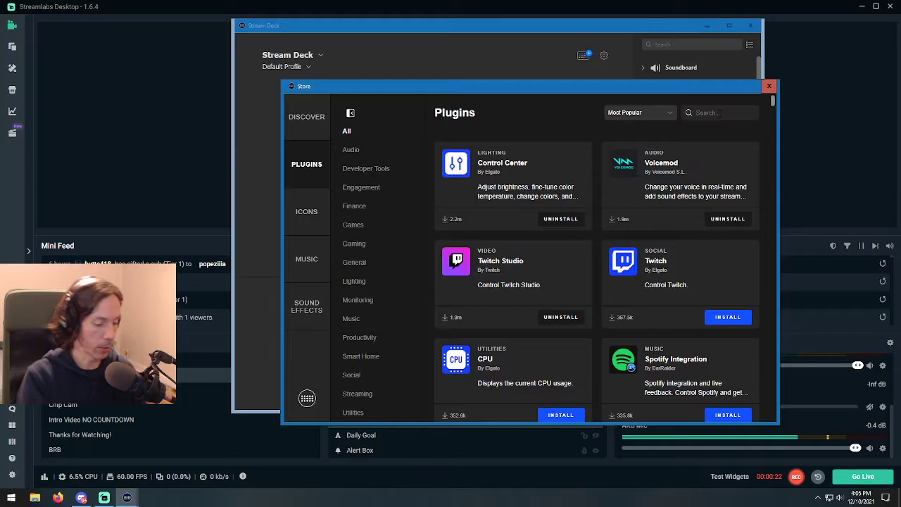
type("counter")
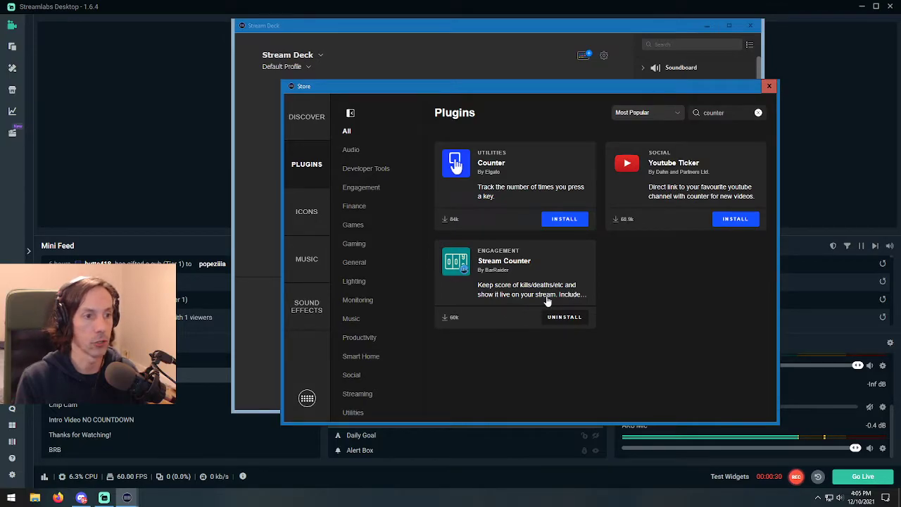
left_click(769, 87)
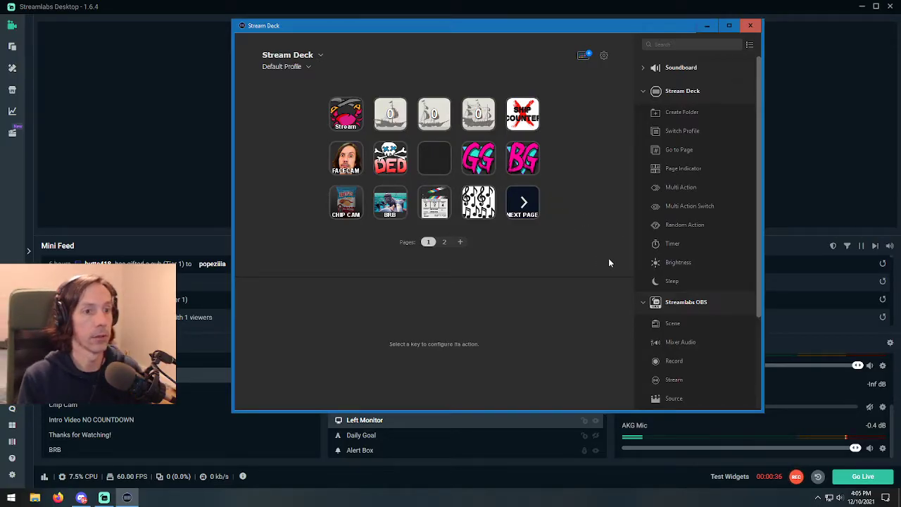
Step: On page 2, collapse the Stream Deck and Streamlabs OBS groups and put Stream Counter on the bottom-right key
left_click(444, 242)
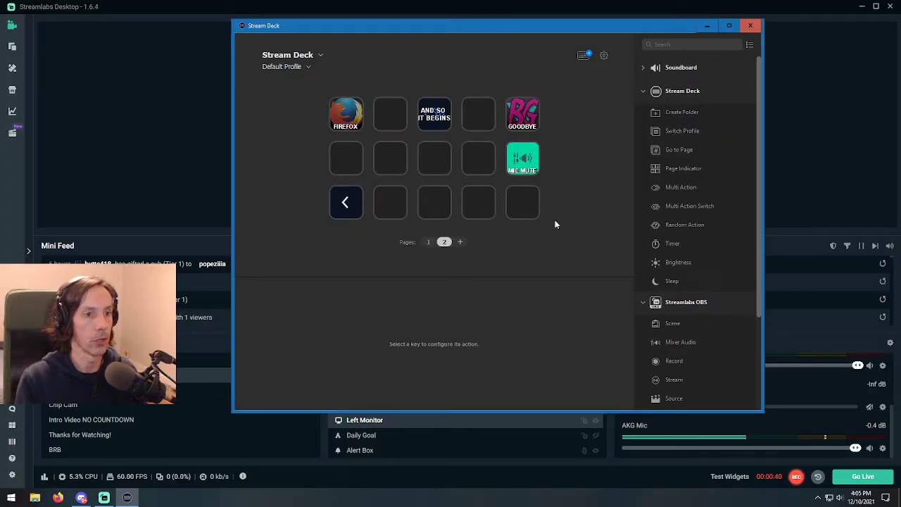
left_click(643, 90)
left_click(644, 114)
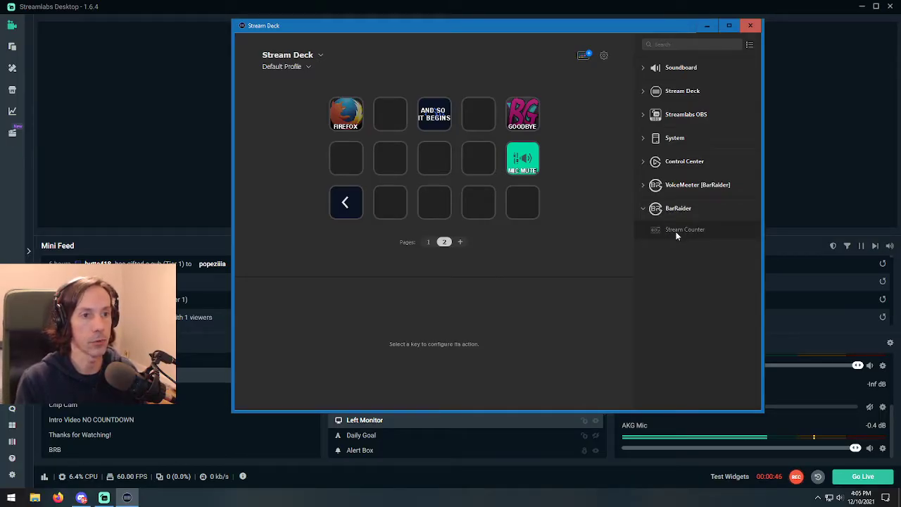
left_click_drag(678, 235, 524, 203)
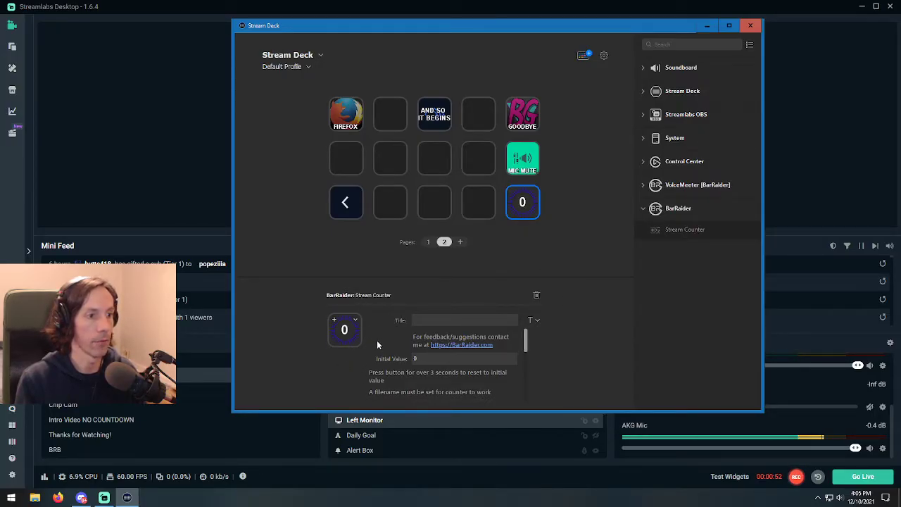
scroll(376, 348, "down", 2)
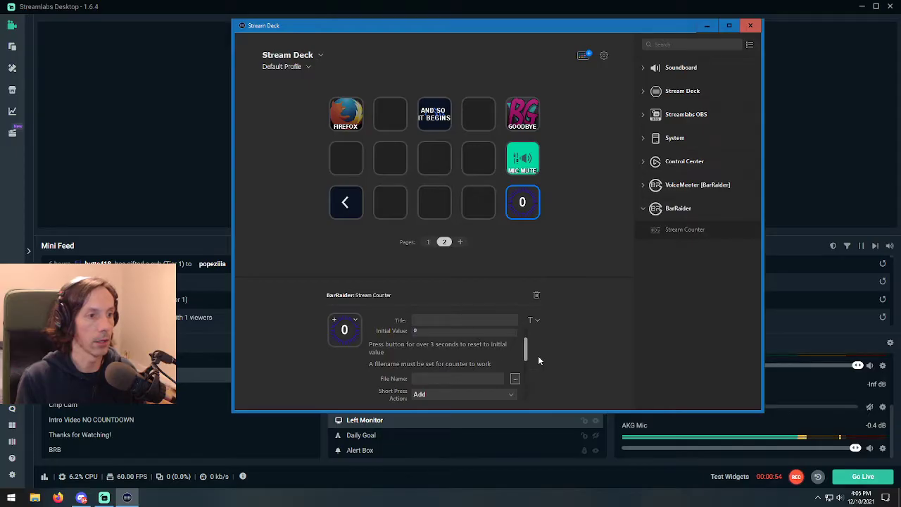
scroll(473, 371, "up", 2)
mouse_move(526, 346)
left_mouse_down()
mouse_move(529, 396)
mouse_move(529, 363)
left_mouse_up()
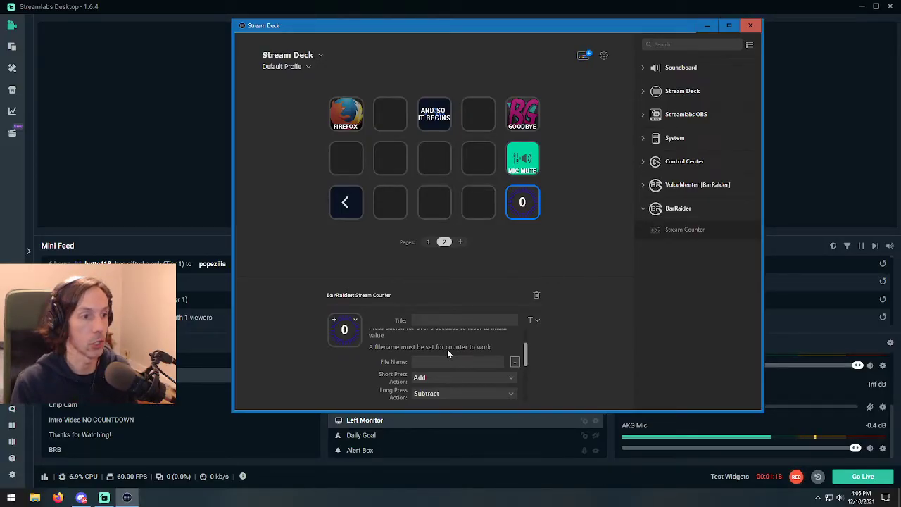
Step: Set the counter's File Name to a new text file named 'te', then recheck the picker and cancel
left_click(515, 361)
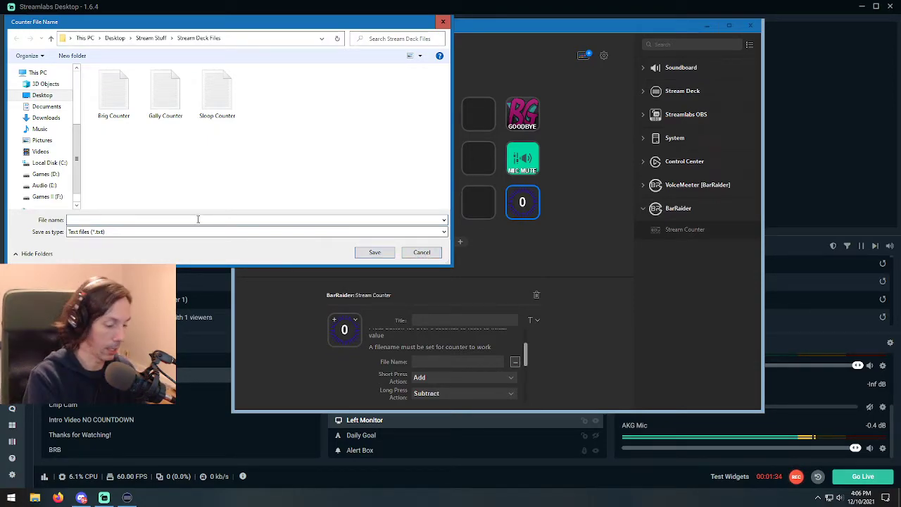
type("test")
key("Return")
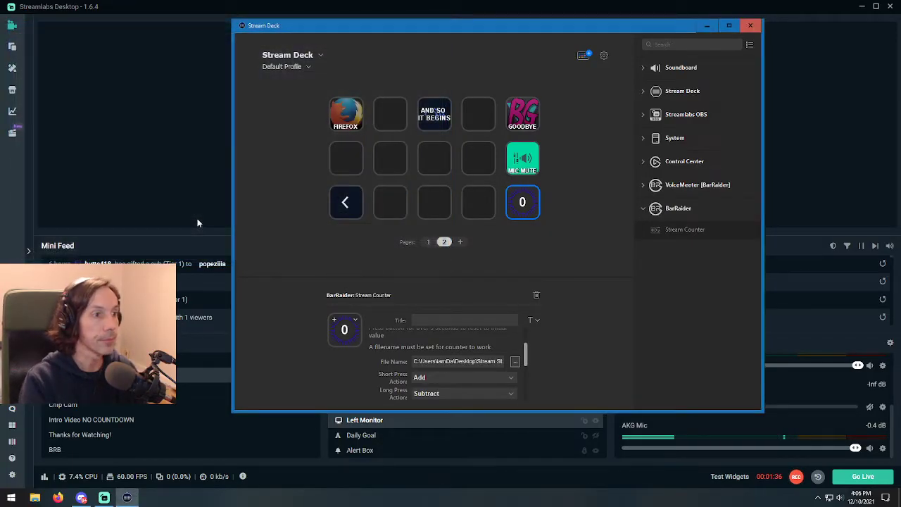
left_click(515, 362)
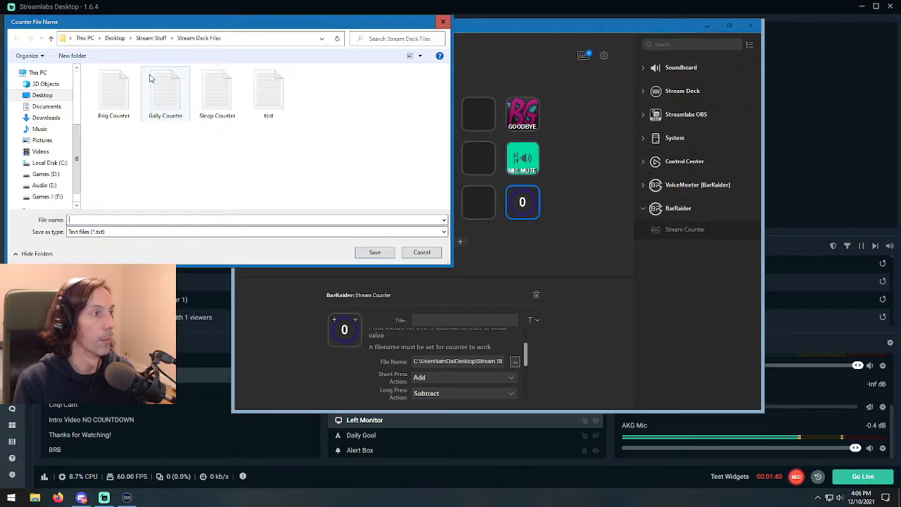
left_click(422, 251)
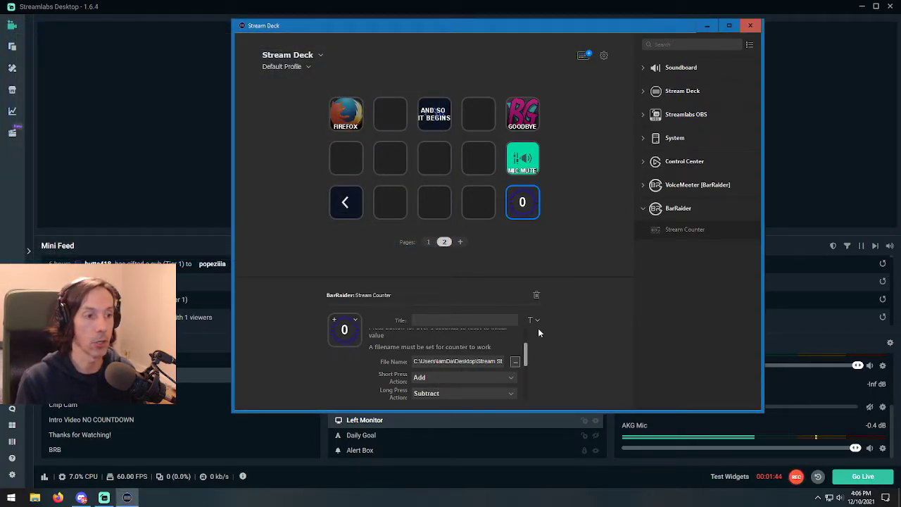
Step: Review the first ship counter key's settings on page 1 for comparison
scroll(476, 356, "up", 1)
scroll(476, 353, "up", 1)
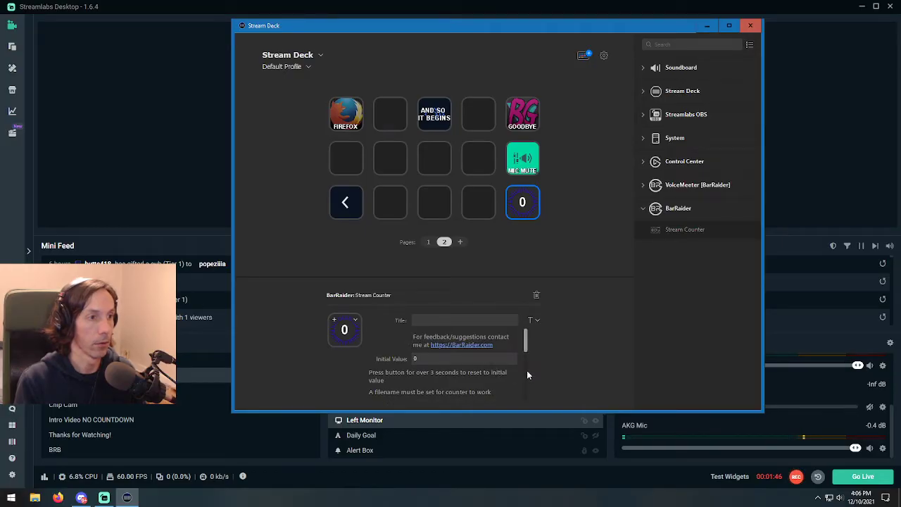
left_click(428, 241)
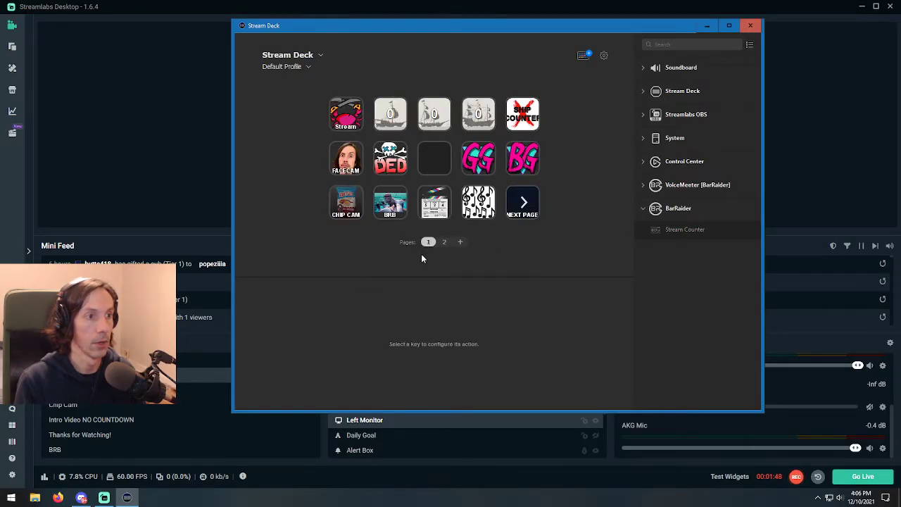
left_click(398, 119)
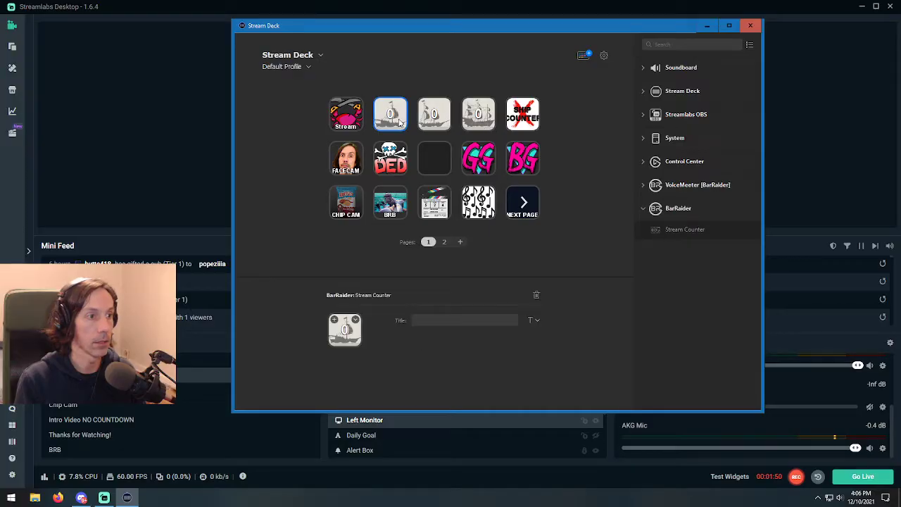
mouse_move(525, 341)
left_mouse_down()
mouse_move(530, 385)
mouse_move(532, 325)
left_mouse_up()
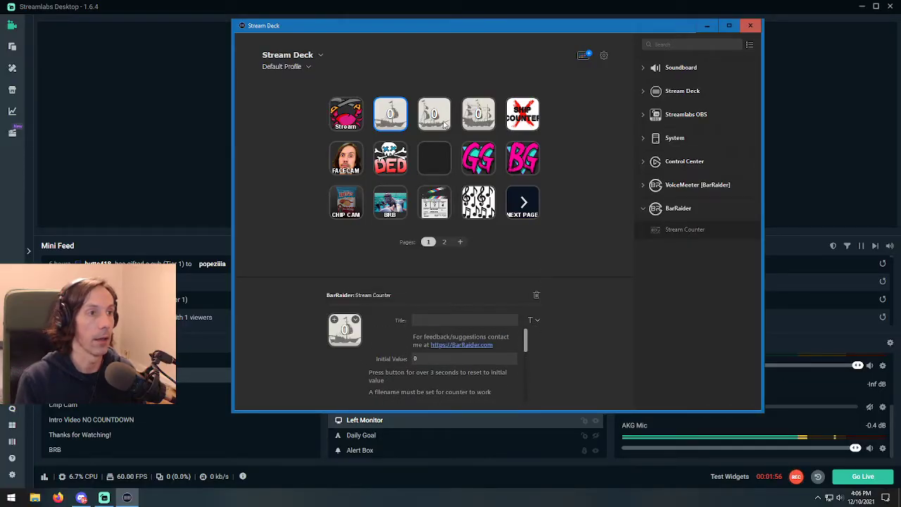
Step: On page 2, set the new counter key's Calculation Increment to 1 and minimize Stream Deck
left_click(444, 242)
left_click(535, 204)
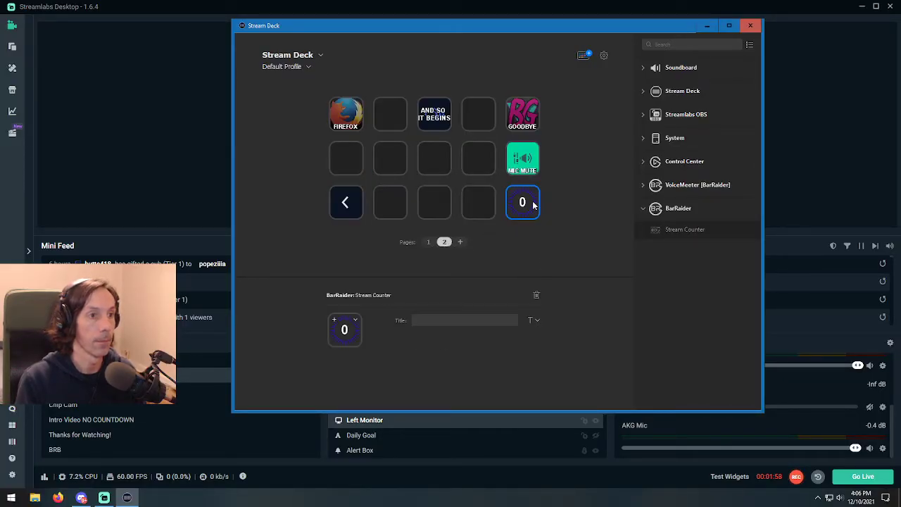
scroll(525, 348, "down", 3)
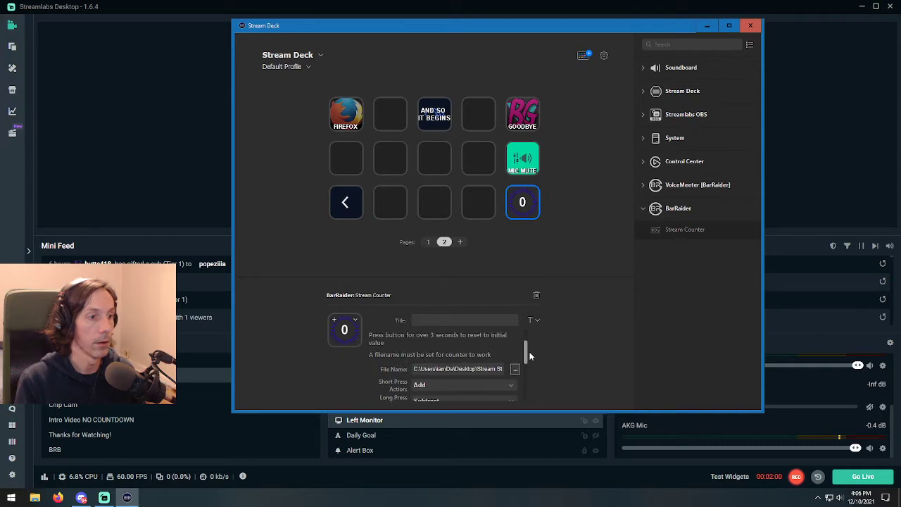
scroll(526, 357, "up", 3)
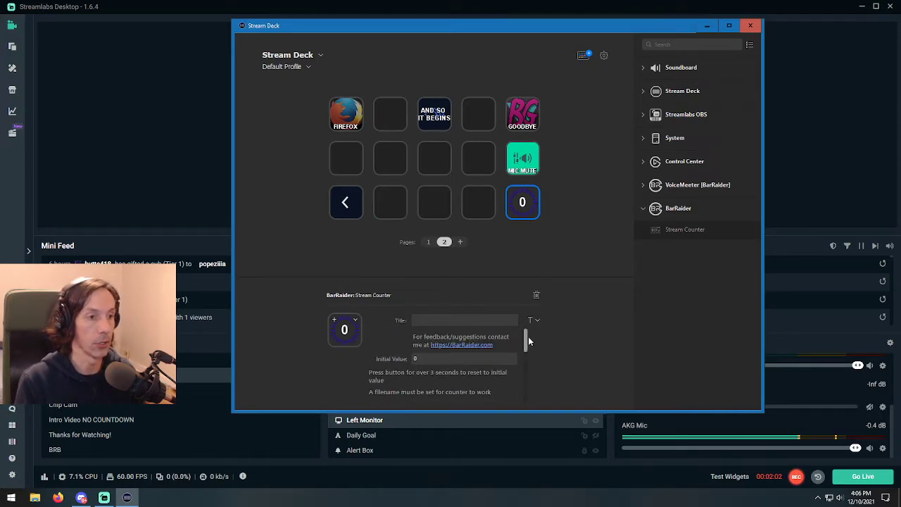
left_click_drag(529, 341, 530, 367)
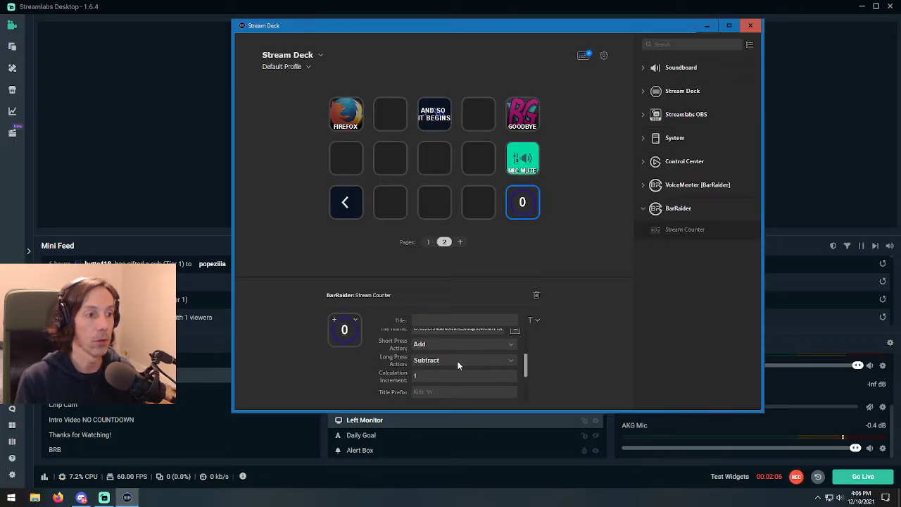
mouse_move(526, 364)
left_mouse_down()
mouse_move(530, 387)
mouse_move(533, 379)
left_mouse_up()
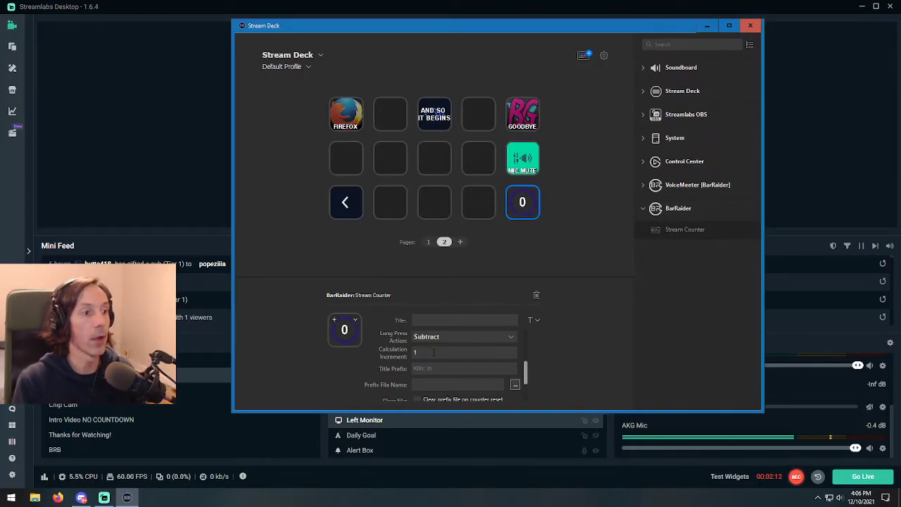
type("1")
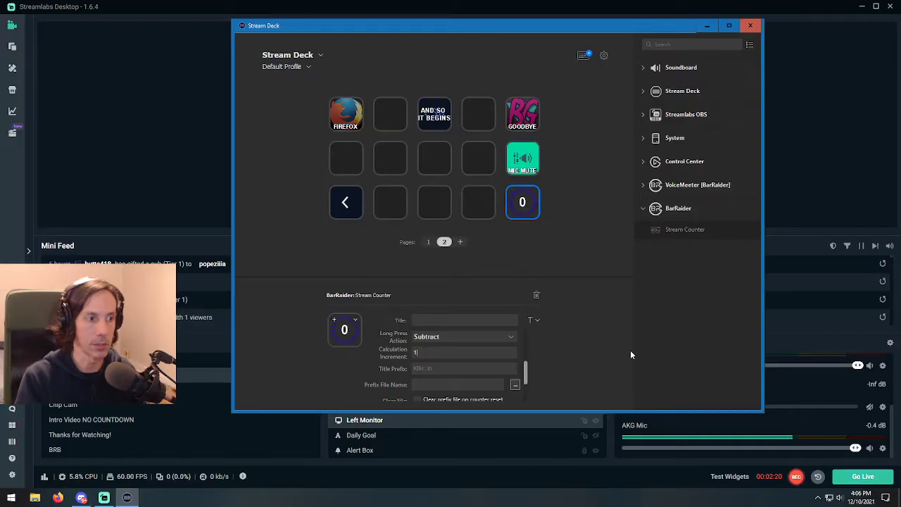
scroll(521, 398, "down", 1)
scroll(523, 383, "up", 1)
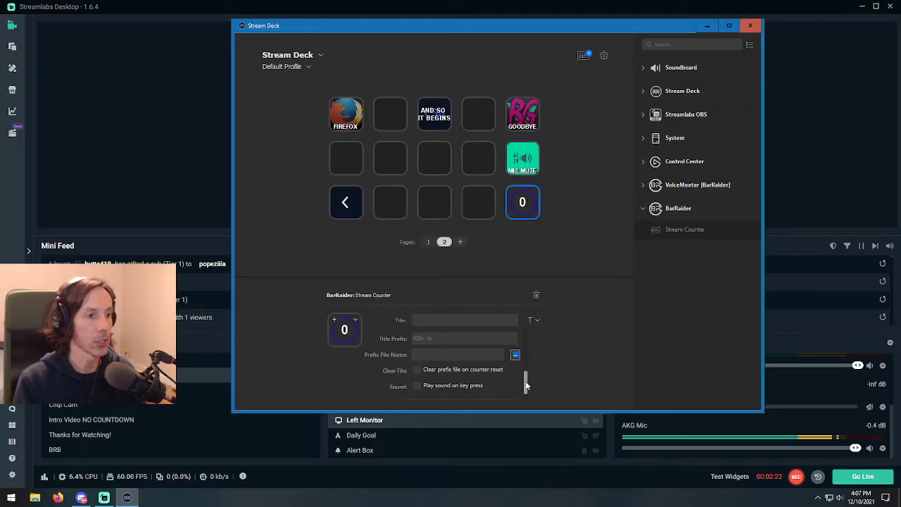
scroll(527, 362, "up", 2)
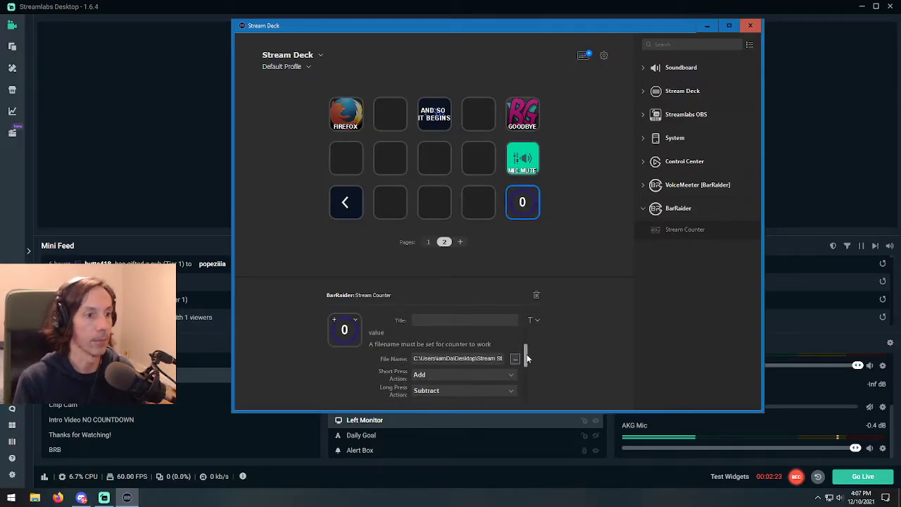
left_click(707, 27)
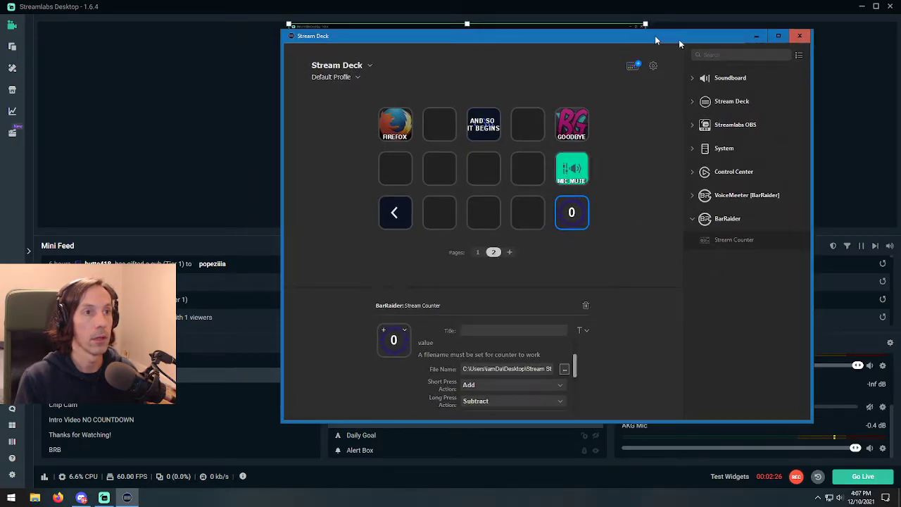
Step: Expand the Ship Counter group, make it visible, and select the Sunken Ships text
left_click(814, 94)
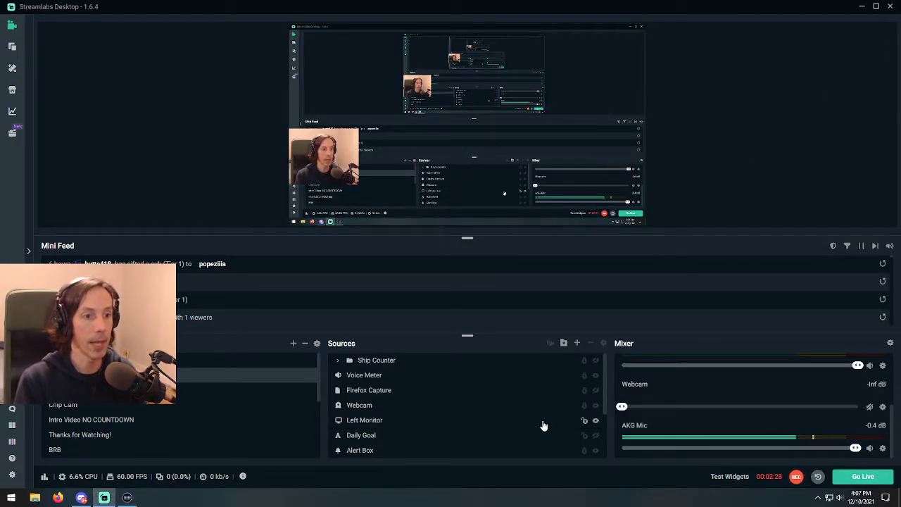
scroll(465, 422, "down", 2)
scroll(450, 415, "up", 2)
scroll(448, 413, "up", 1)
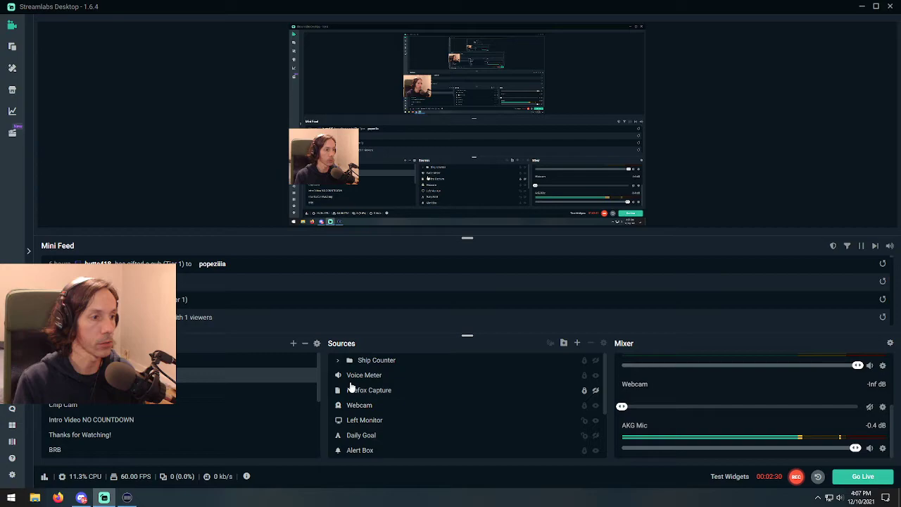
left_click(573, 361)
left_click(350, 365)
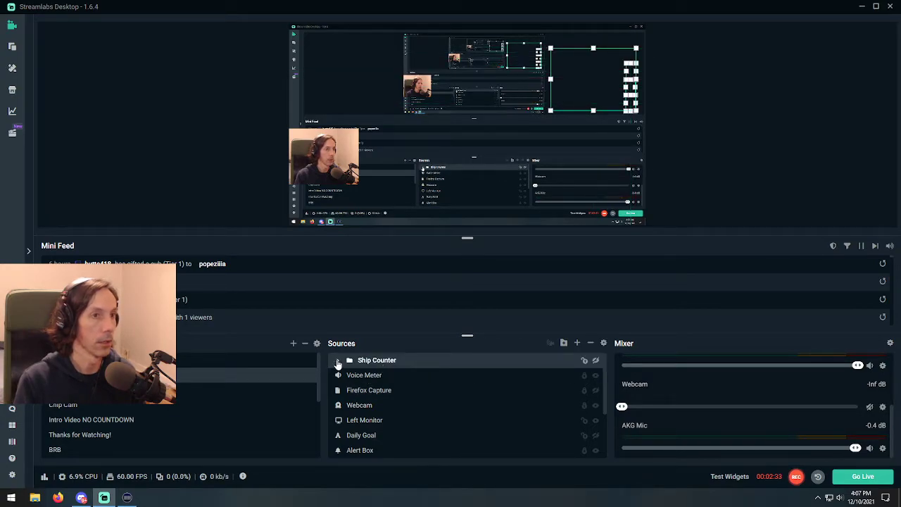
left_click(338, 361)
left_click(595, 362)
mouse_move(378, 374)
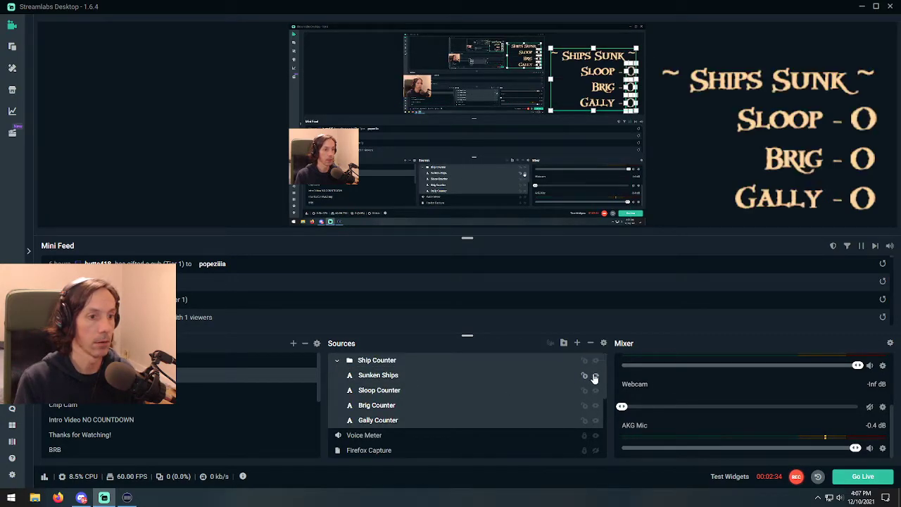
left_click(384, 377)
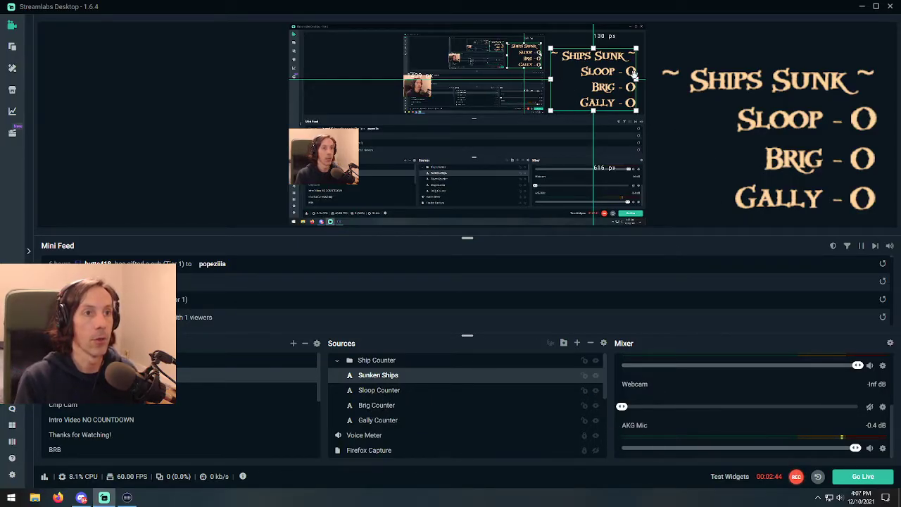
Step: Add a new Text (GDI+) source named TEST to the scene
left_click(392, 361)
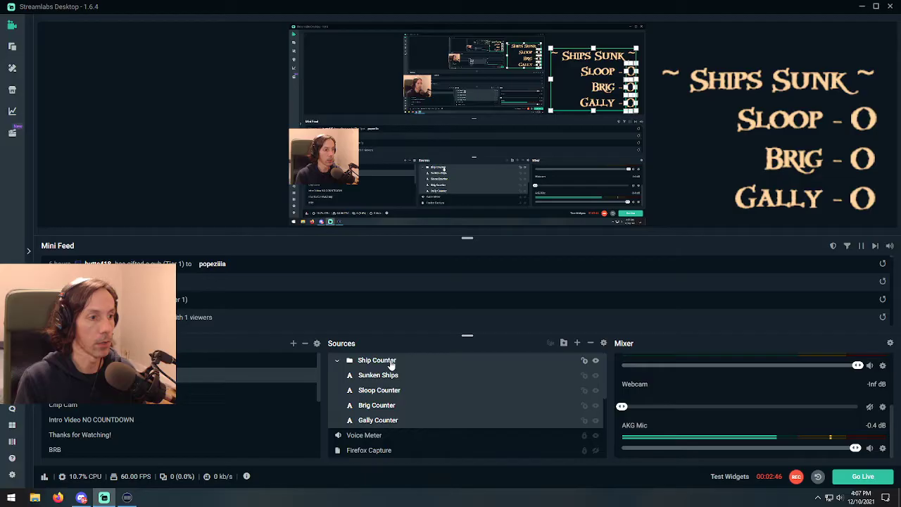
right_click(392, 362)
left_click(649, 324)
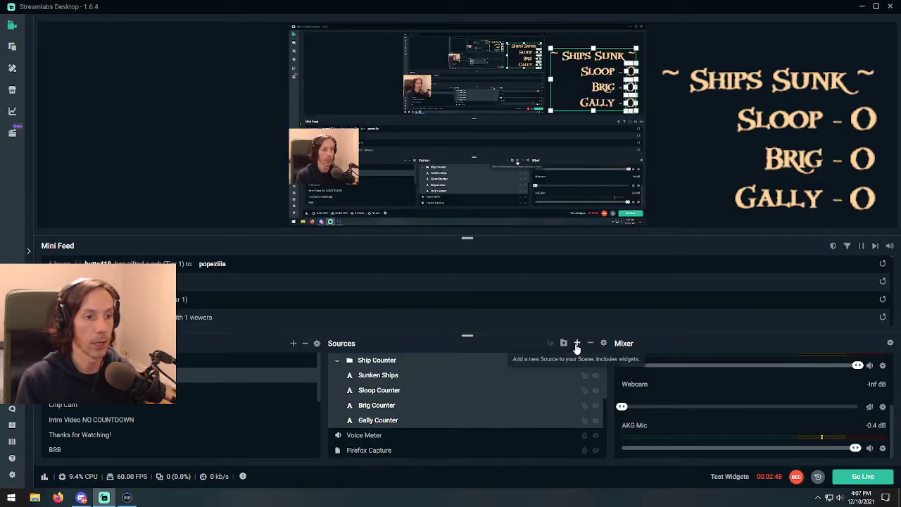
left_click(576, 343)
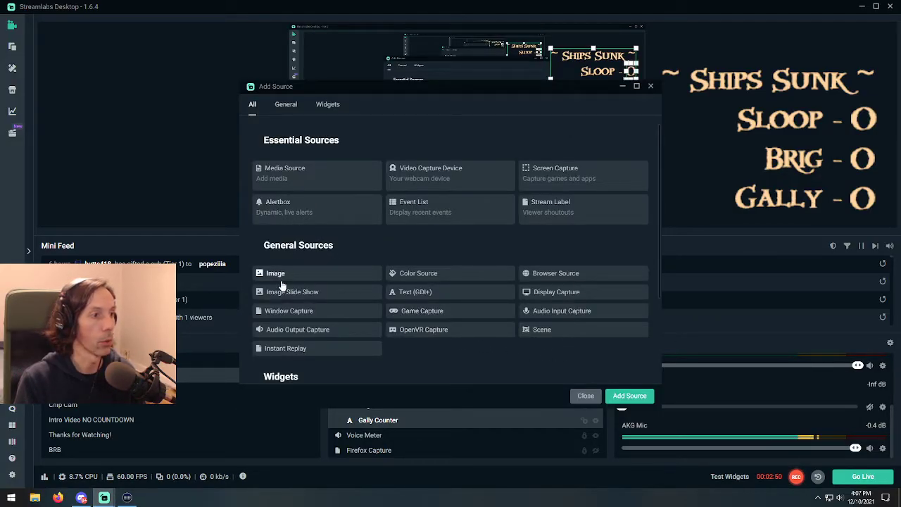
left_click(450, 295)
double_click(404, 295)
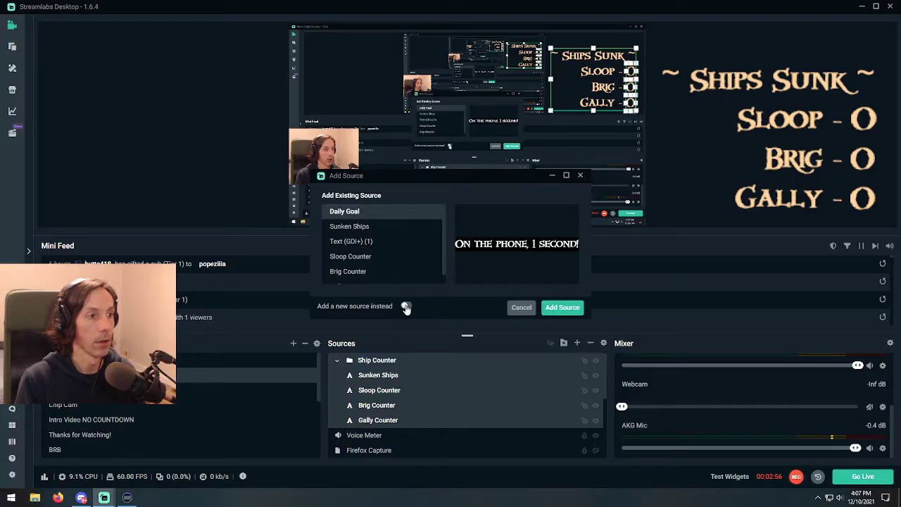
left_click(406, 305)
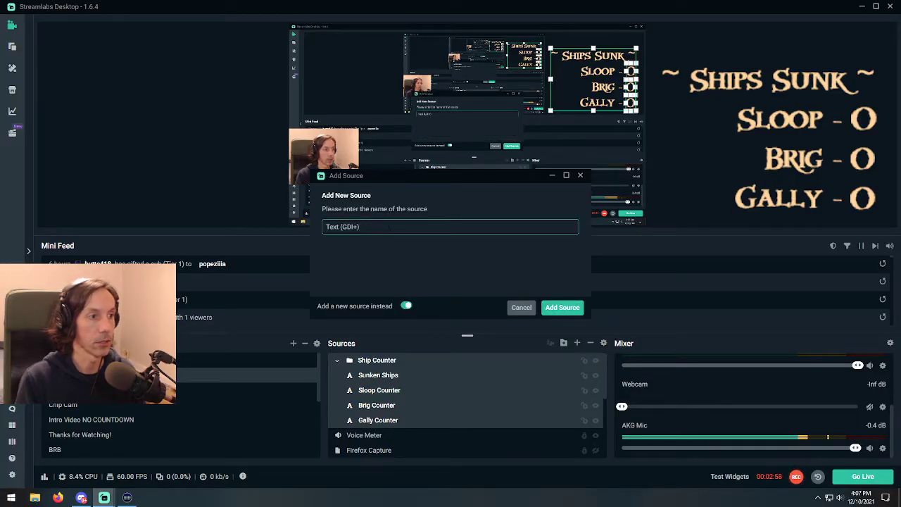
type(" TWE")
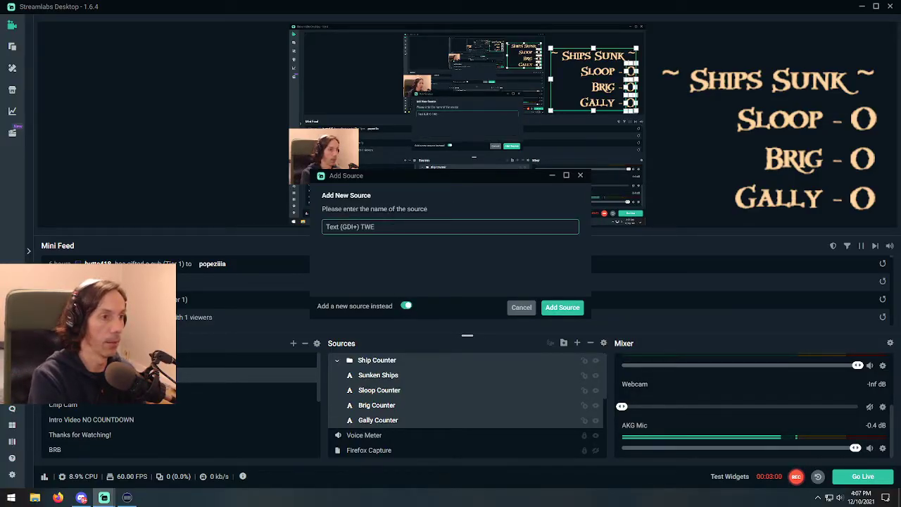
key("BackSpace")
key("BackSpace")
key("BackSpace")
key("BackSpace")
key("BackSpace")
key("BackSpace")
key("BackSpace")
key("BackSpace")
key("BackSpace")
key("BackSpace")
key("BackSpace")
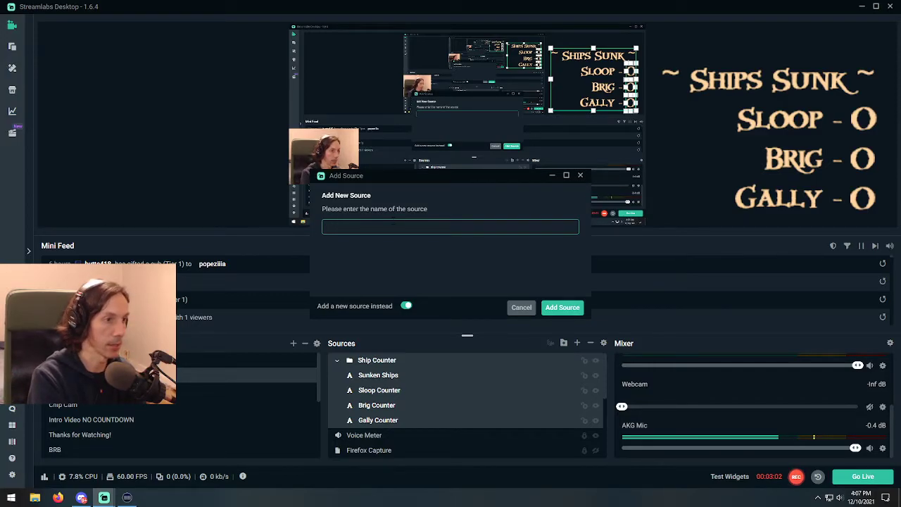
type("TEST")
left_click(561, 307)
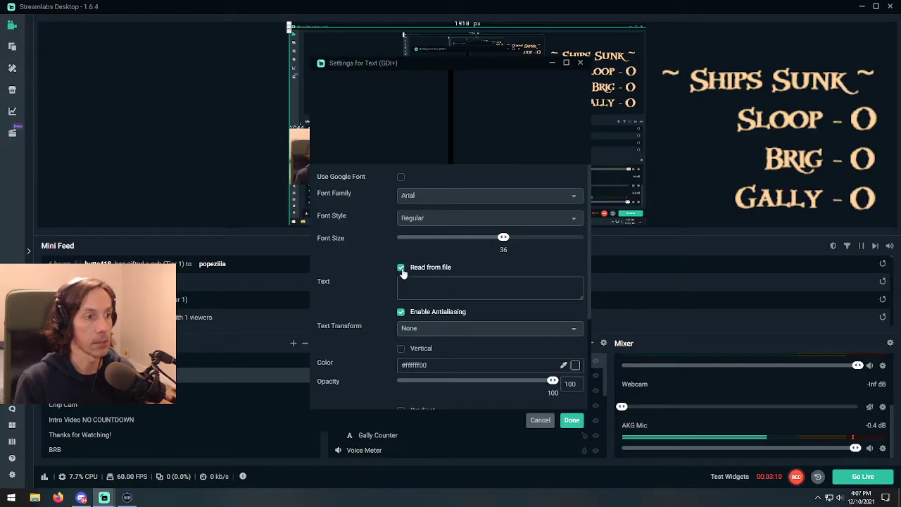
Step: Have TEST read from the test file in Stream Stuff > Stream Deck Files, then close its settings
left_click(569, 282)
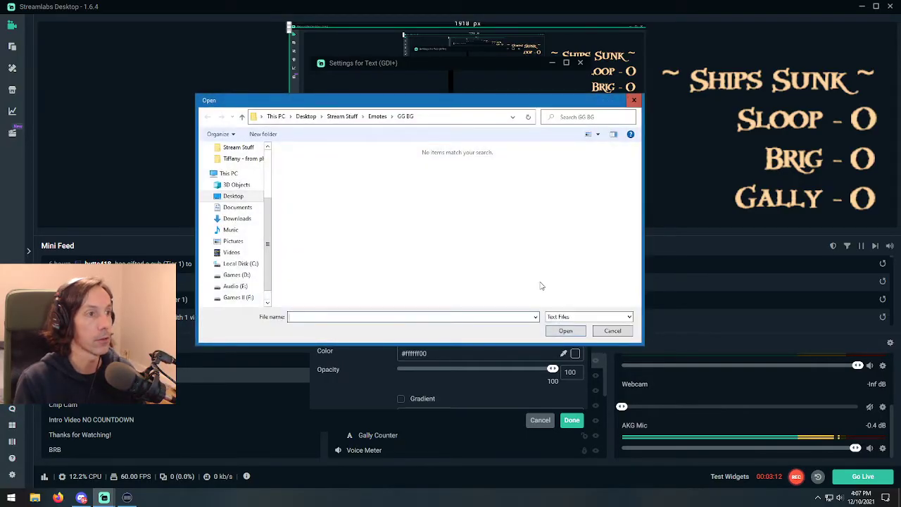
left_click(343, 116)
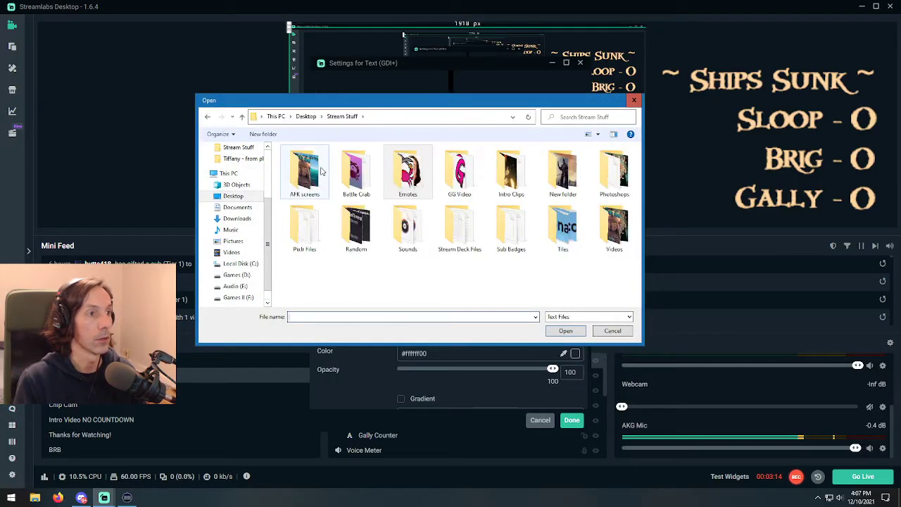
double_click(458, 226)
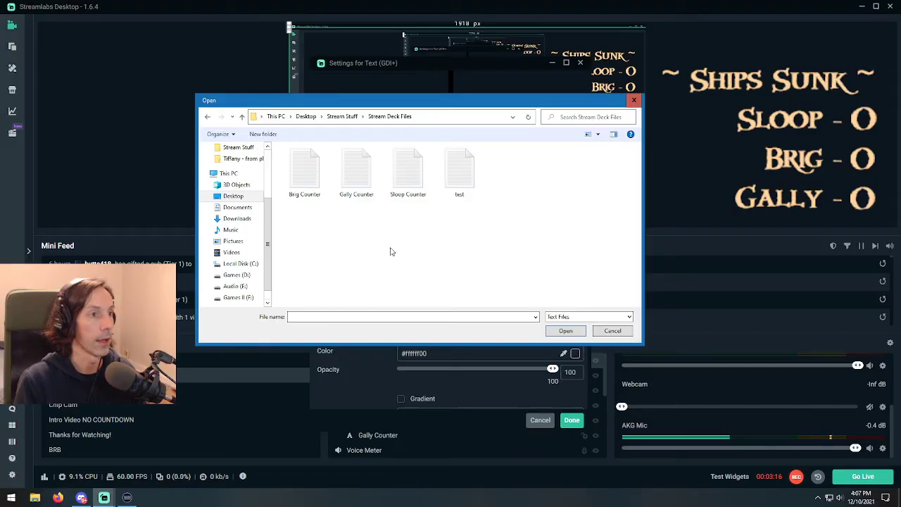
left_click(473, 167)
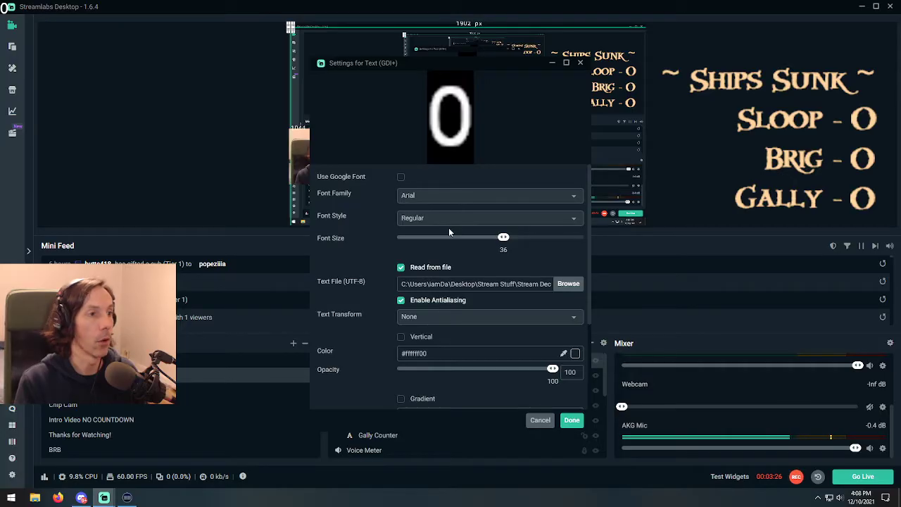
scroll(366, 326, "down", 1)
scroll(368, 342, "down", 2)
scroll(368, 342, "down", 1)
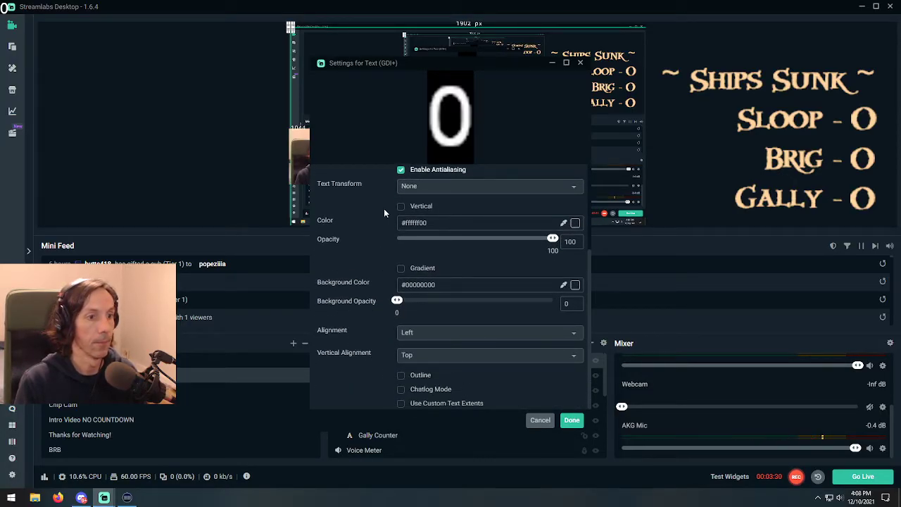
scroll(416, 279, "up", 4)
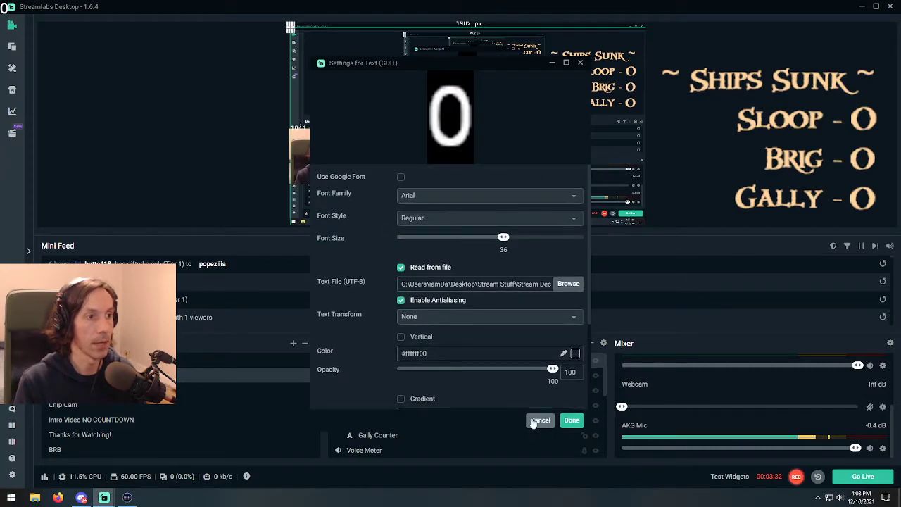
left_click(573, 420)
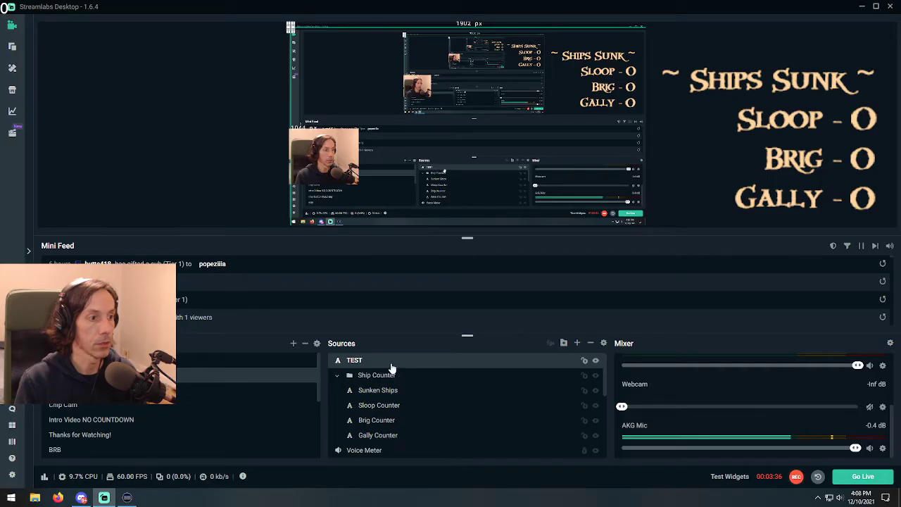
Step: Enlarge the TEST counter's 0 in the preview and hide the Ship Counter group
scroll(392, 394, "down", 2)
scroll(392, 398, "down", 2)
scroll(392, 398, "up", 4)
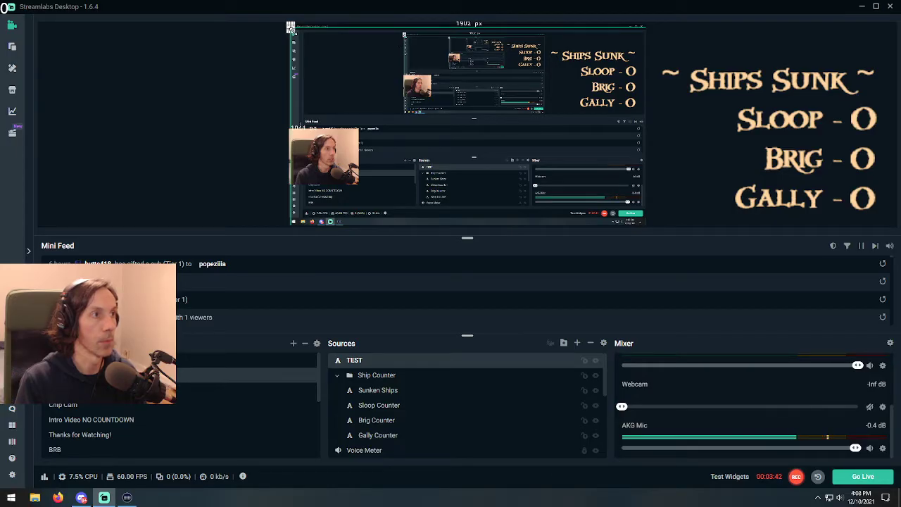
mouse_move(290, 30)
left_mouse_down()
mouse_move(385, 85)
mouse_move(349, 76)
left_mouse_up()
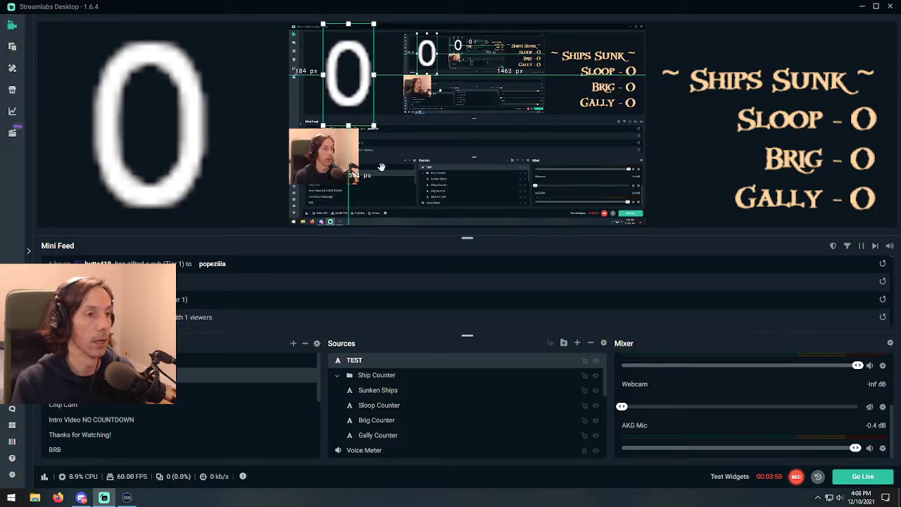
left_click(589, 375)
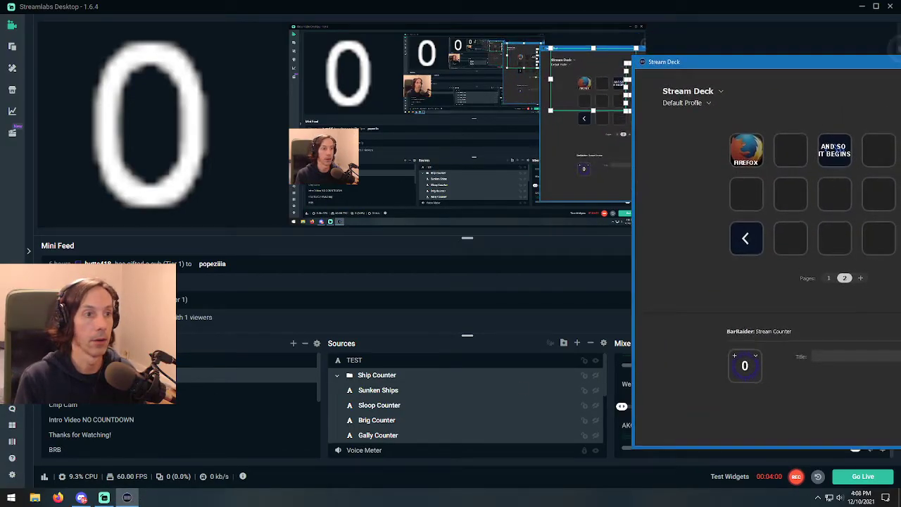
Step: Bring Stream Deck back over Streamlabs with the Stream Counter key's settings showing, starting at 0
mouse_move(650, 57)
left_mouse_down()
mouse_move(313, 60)
mouse_move(446, 108)
left_mouse_up()
left_click(670, 94)
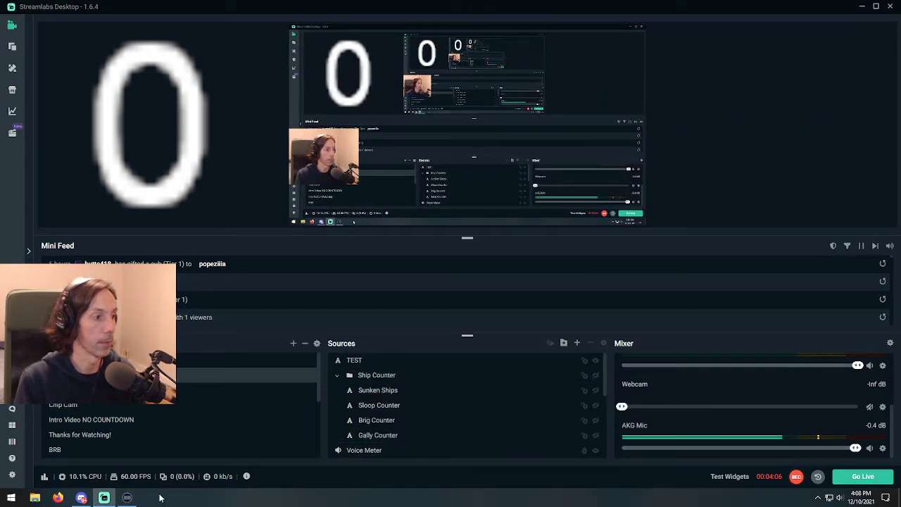
left_click(127, 497)
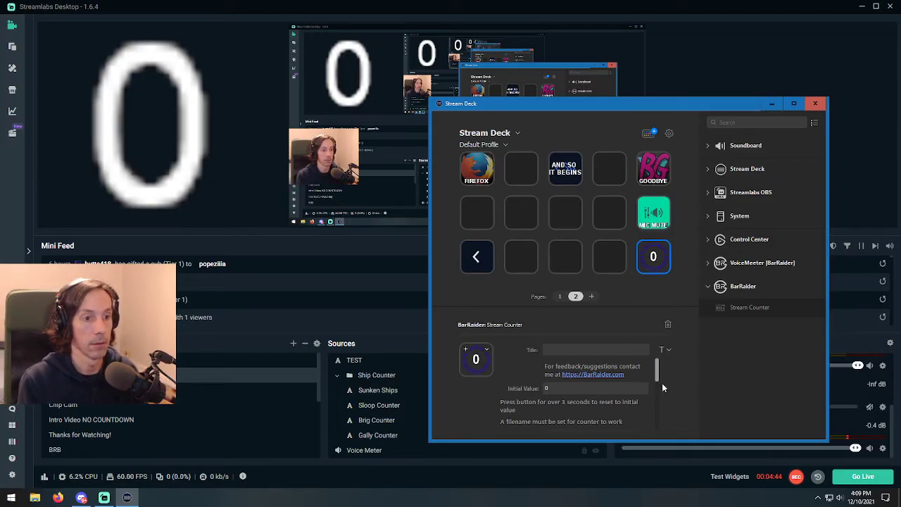
mouse_move(657, 376)
left_mouse_down()
mouse_move(655, 414)
mouse_move(656, 364)
left_mouse_up()
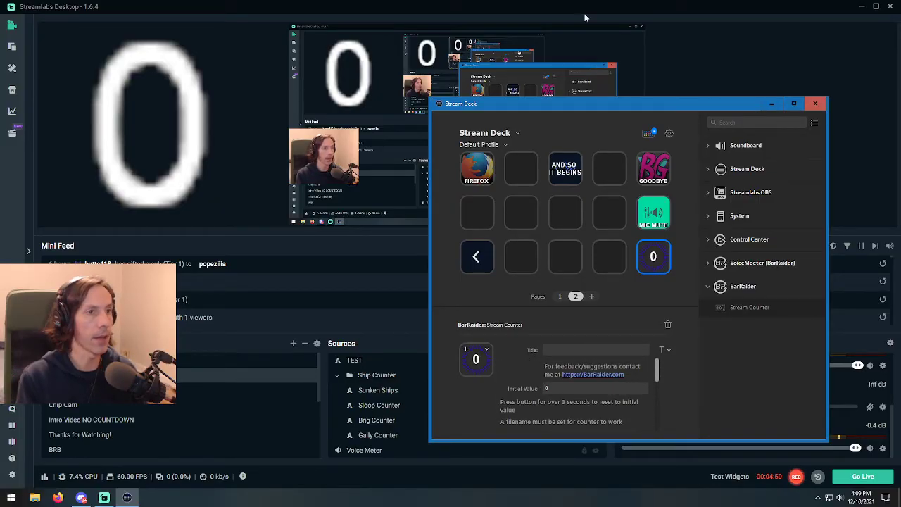
Step: Close Stream Deck, hide TEST, re-show Ship Counter and enlarge it in the preview
left_click(815, 103)
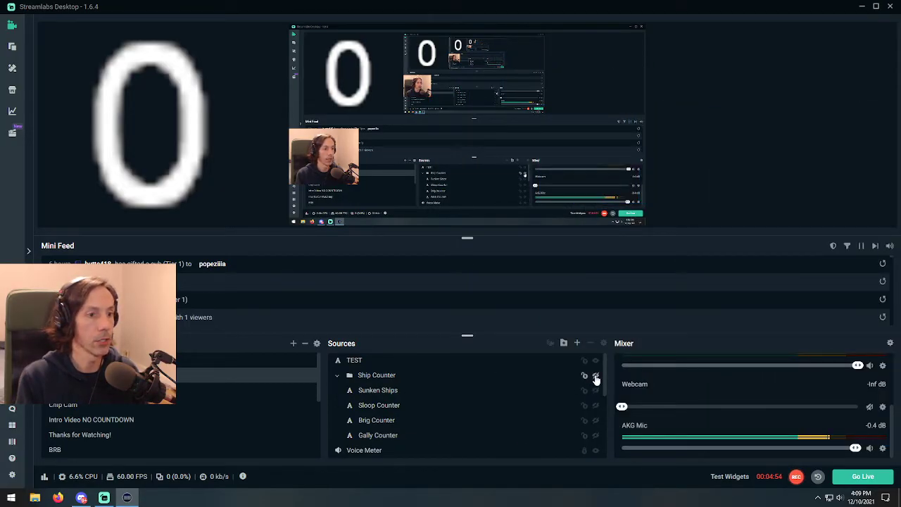
left_click(595, 377)
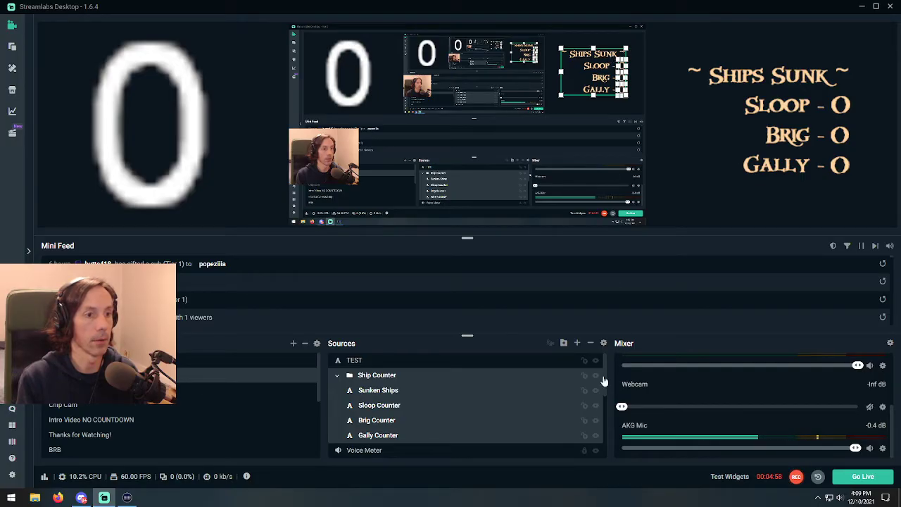
left_click(595, 360)
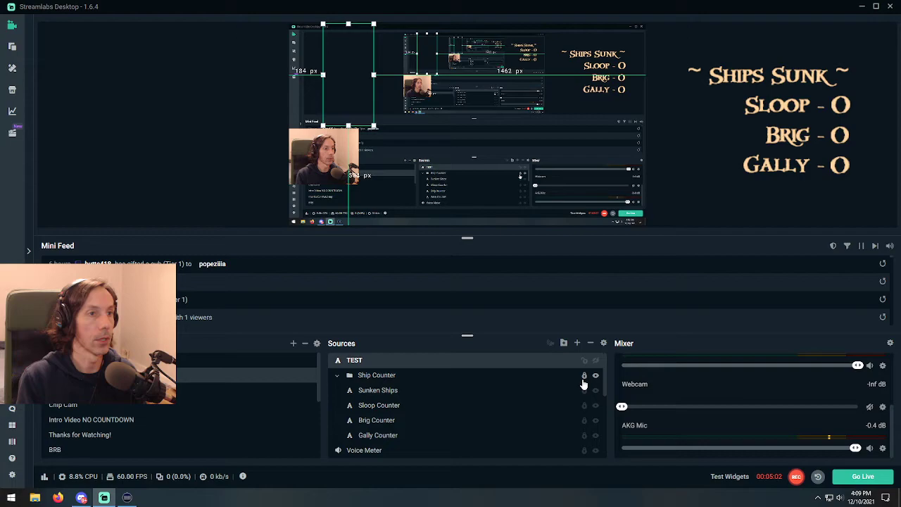
left_click(586, 375)
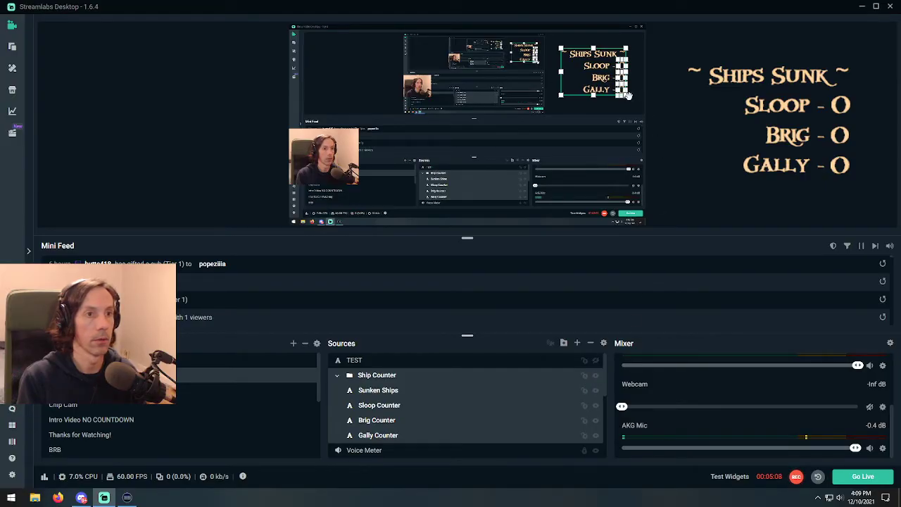
left_click_drag(626, 98, 636, 104)
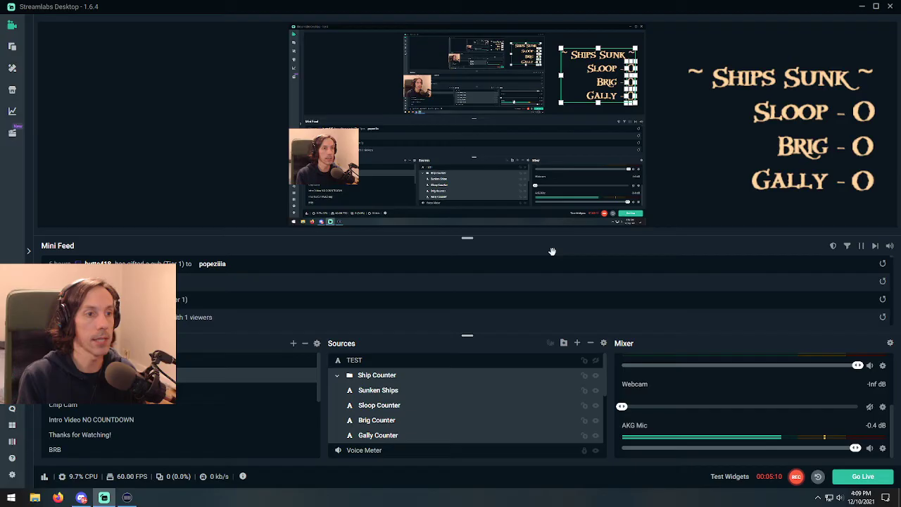
left_click(595, 420)
left_click(595, 435)
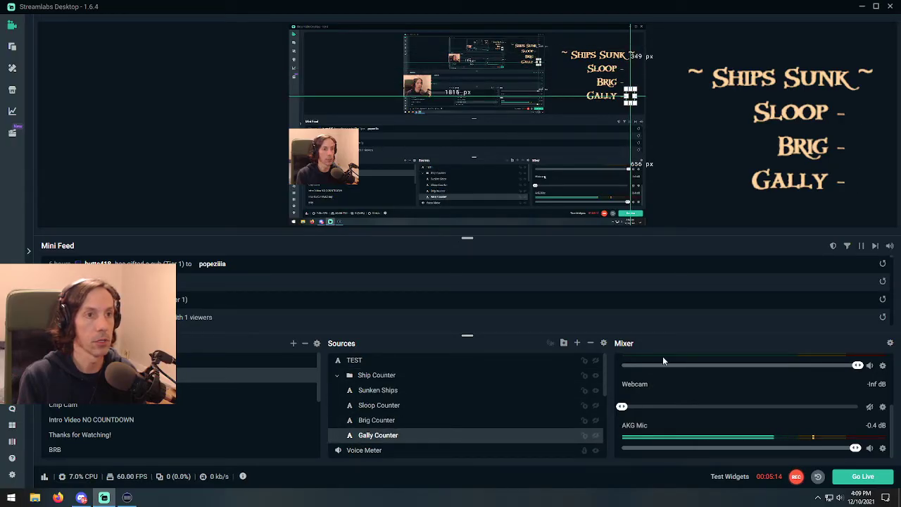
left_click(748, 152)
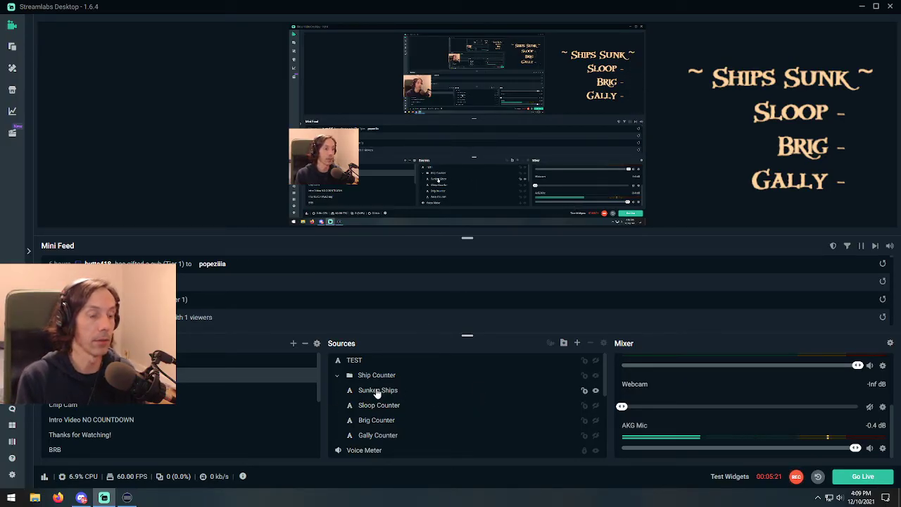
mouse_move(379, 406)
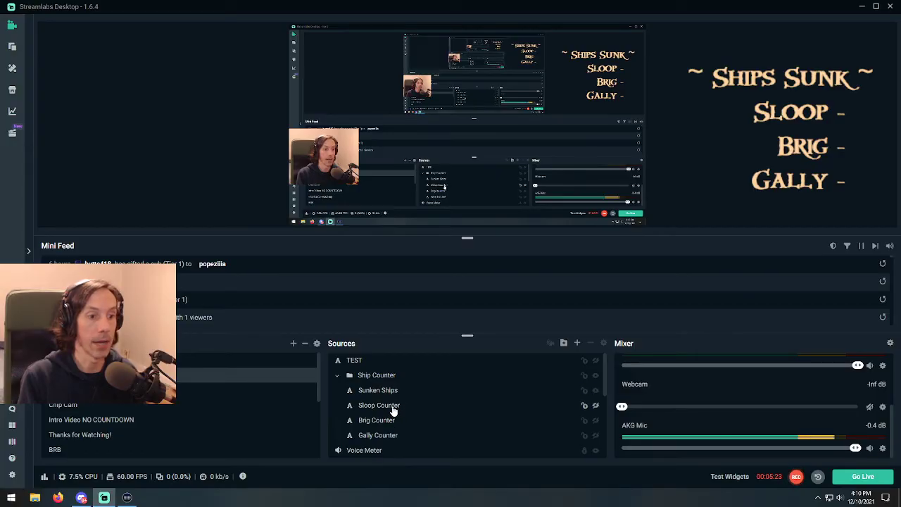
left_click(596, 407)
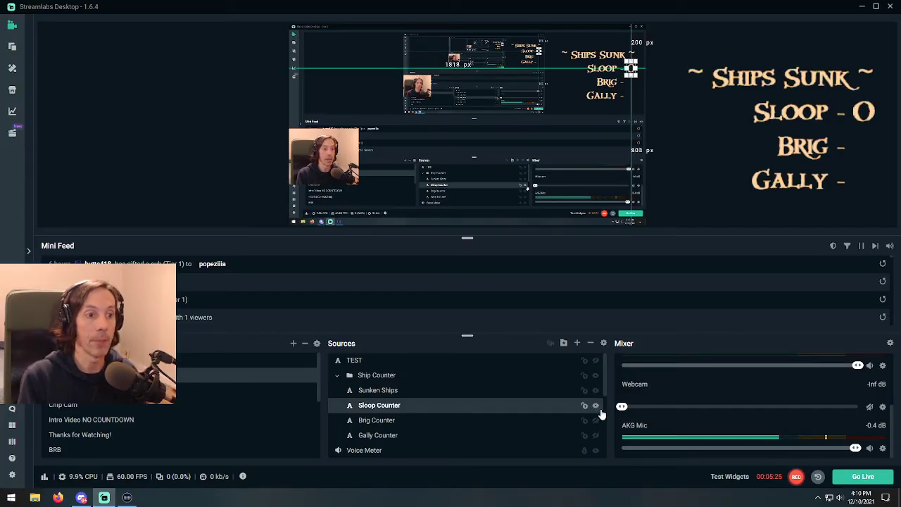
left_click(596, 421)
left_click(596, 436)
left_click(697, 174)
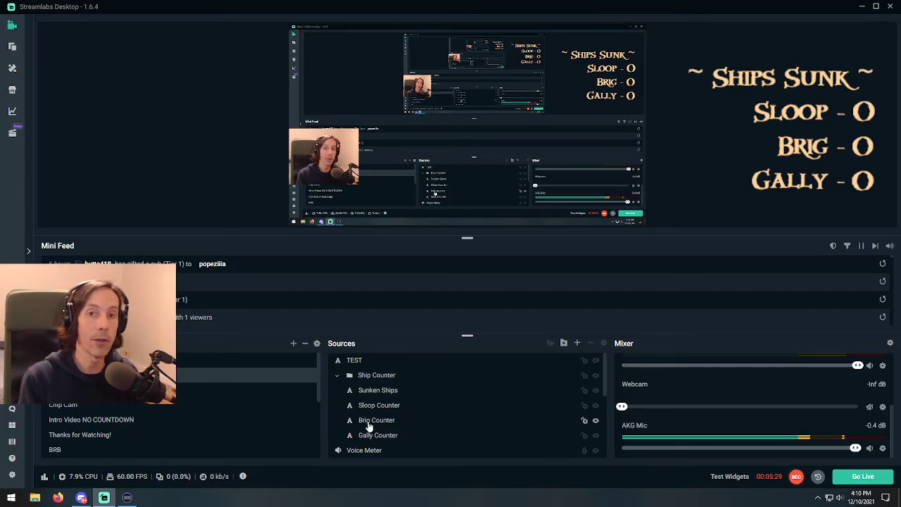
left_click(584, 377)
left_click(595, 82)
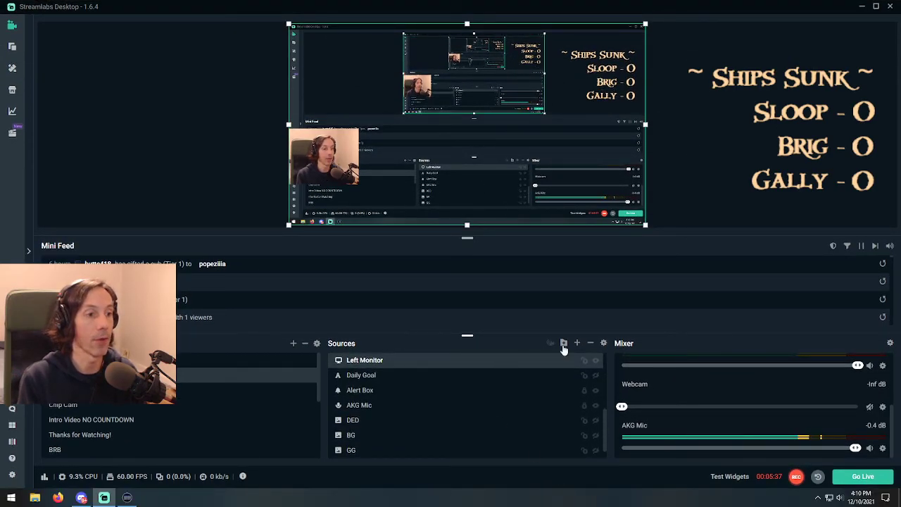
Step: Select the Ship Counter group and drag the Ships Sunk list slightly lower in the preview
scroll(443, 384, "up", 3)
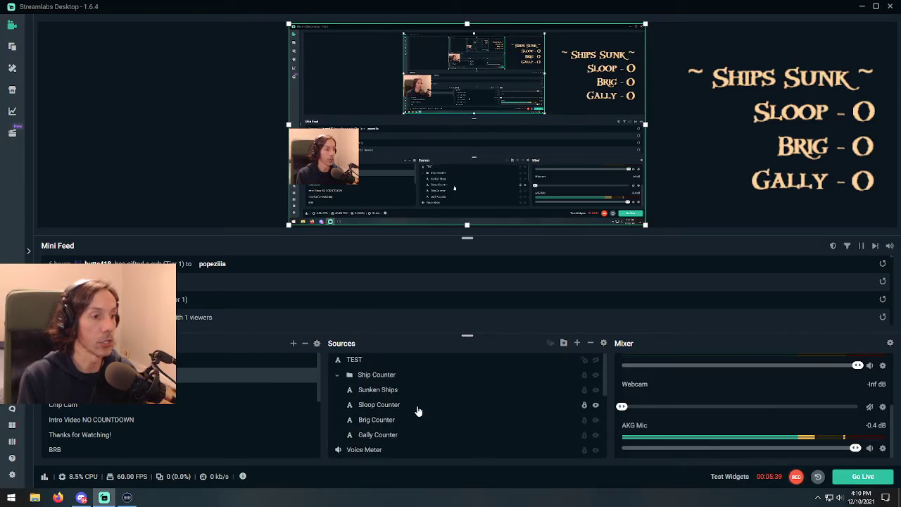
left_click(589, 375)
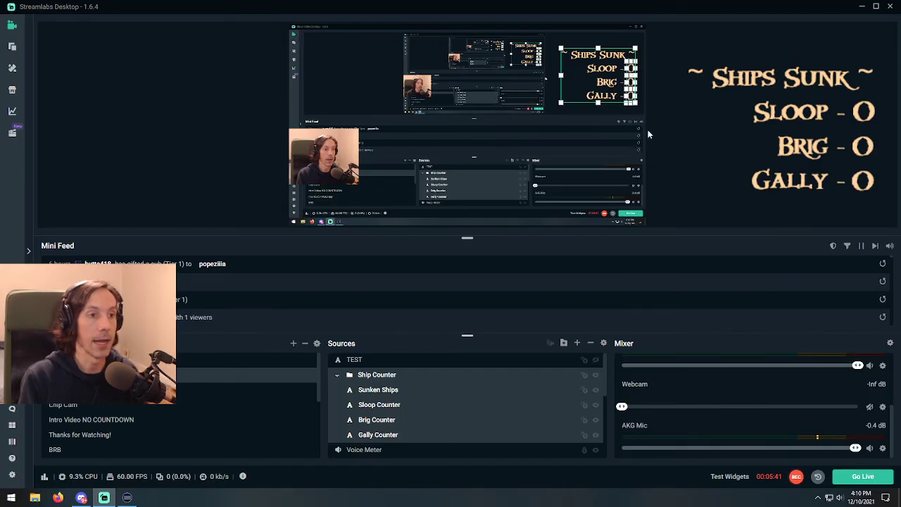
mouse_move(590, 72)
left_mouse_down()
mouse_move(576, 76)
mouse_move(594, 72)
left_mouse_up()
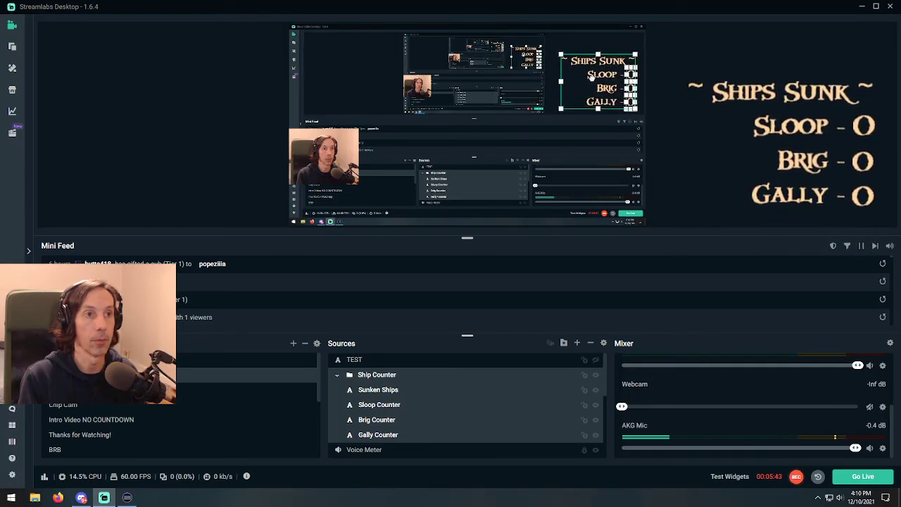
left_click(588, 176)
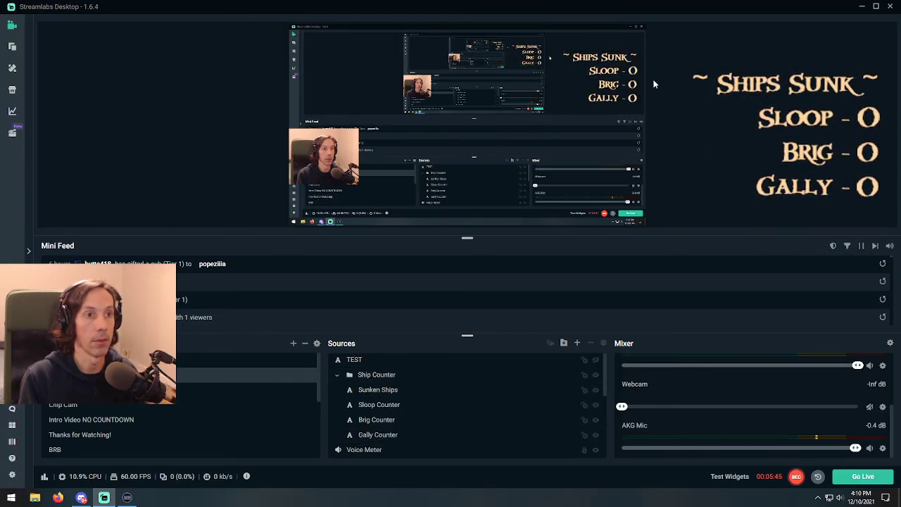
left_click(579, 380)
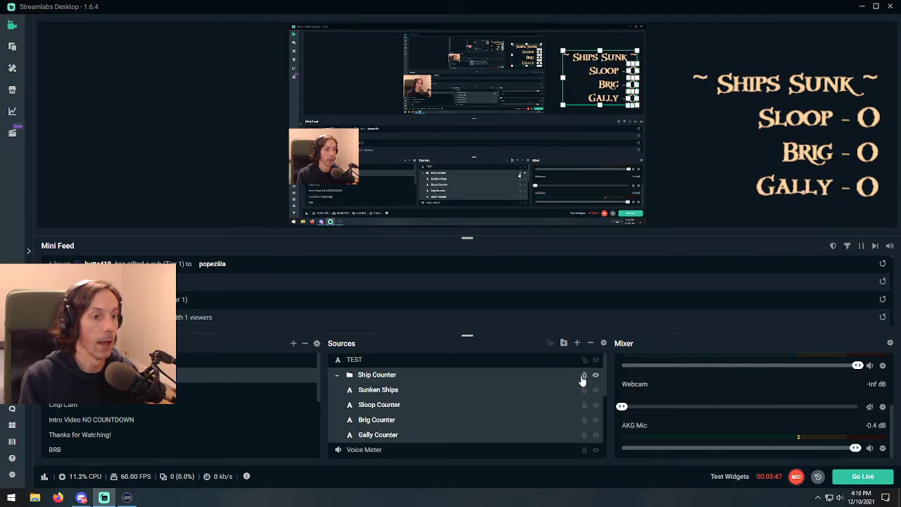